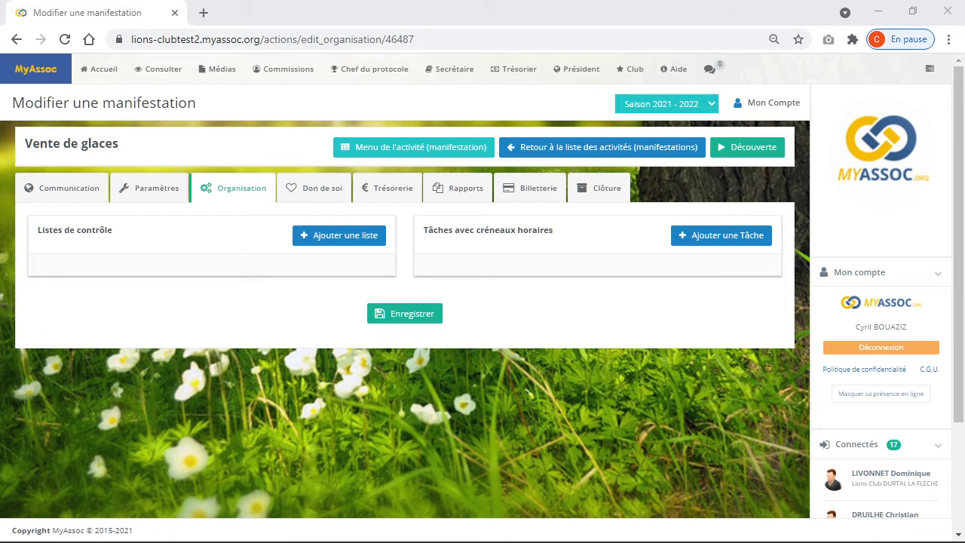
# Create a checklist named "Comunication" and describe its first task as "Imprimer les Affiches", correcting the misspelled last word
pyautogui.click(340, 243)
pyautogui.click(255, 288)
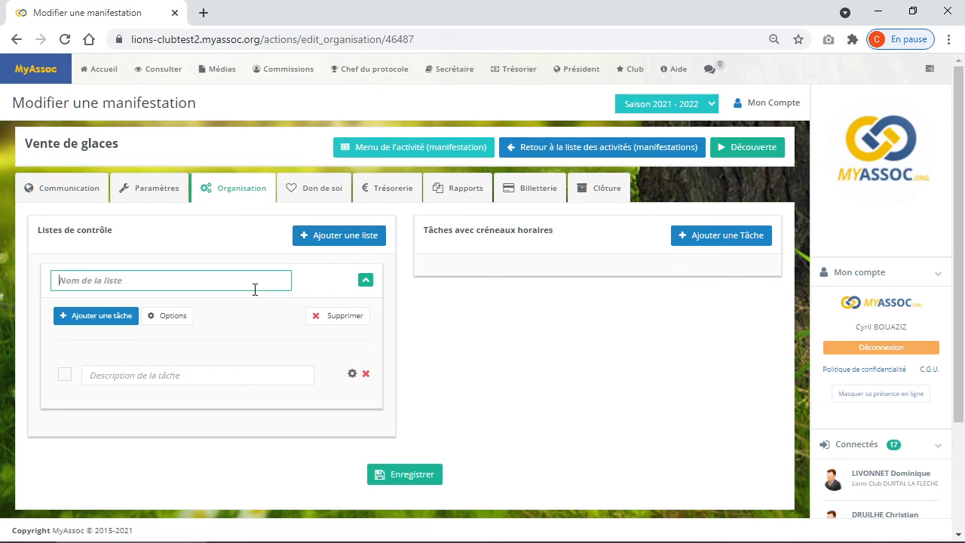
pyautogui.write('Comunication')
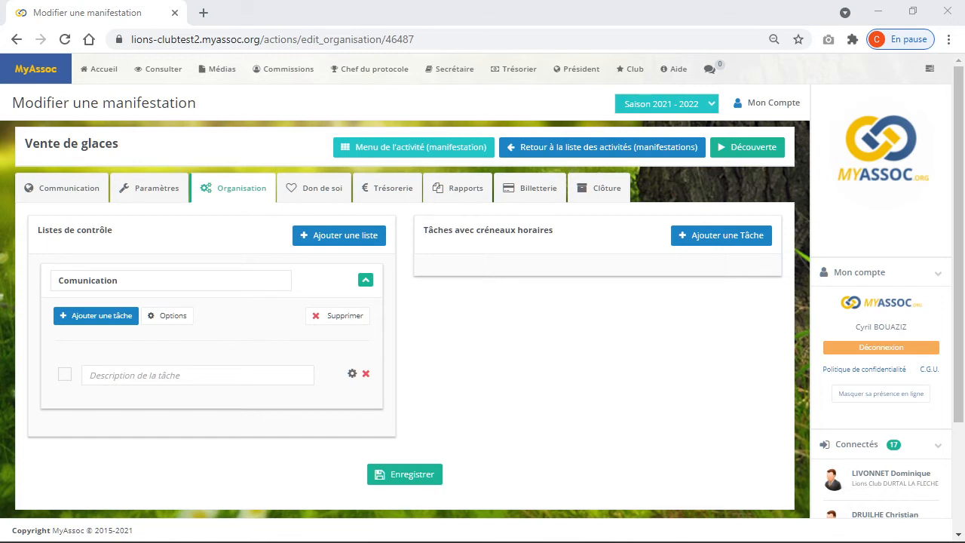
pyautogui.click(173, 375)
pyautogui.write('Imprimer les AFfiches')
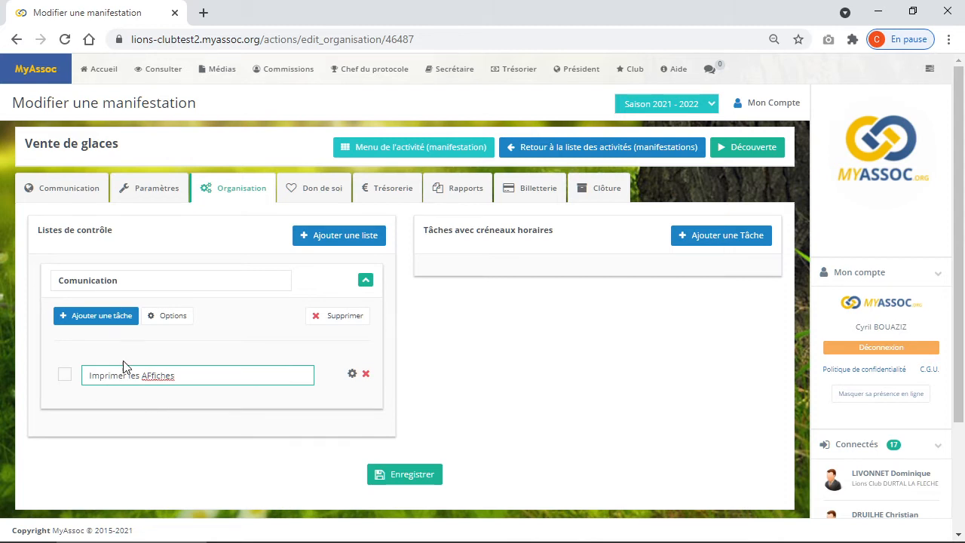
pyautogui.rightClick(156, 377)
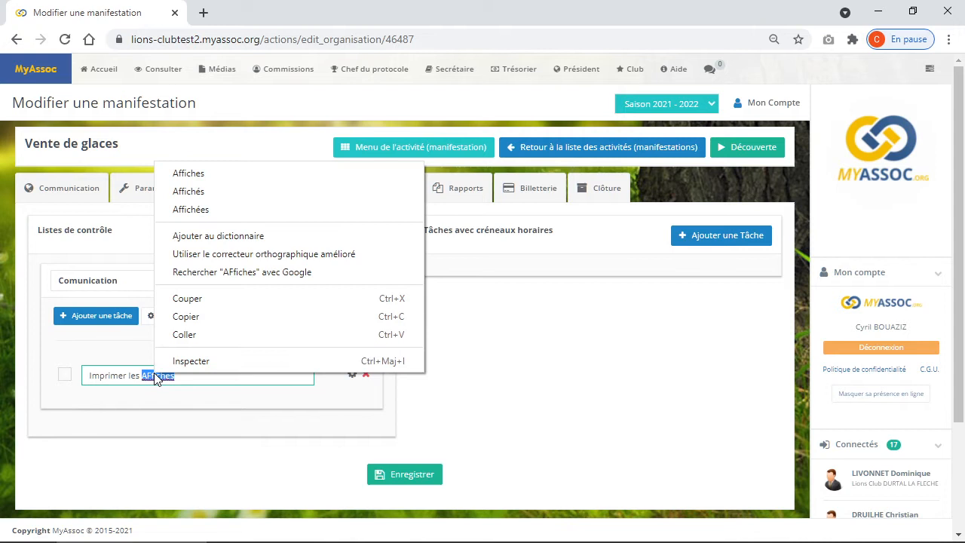
pyautogui.click(199, 174)
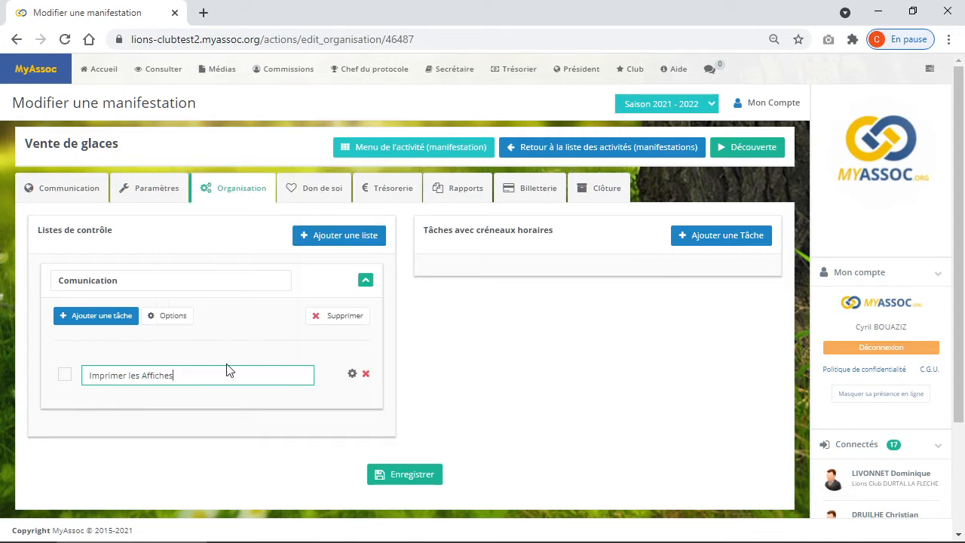
# Add a second task, "Prévenir la presse", to the Comunication checklist
pyautogui.click(106, 330)
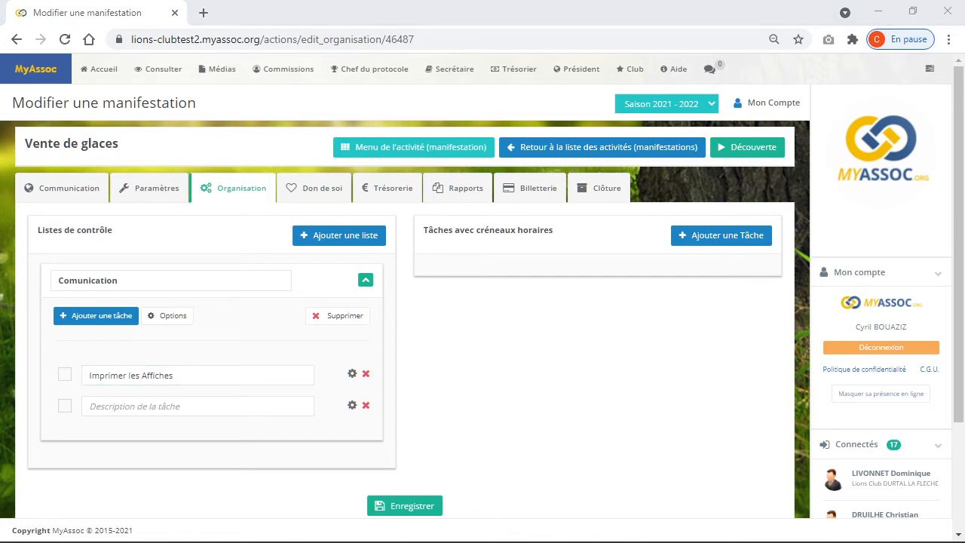
pyautogui.click(221, 398)
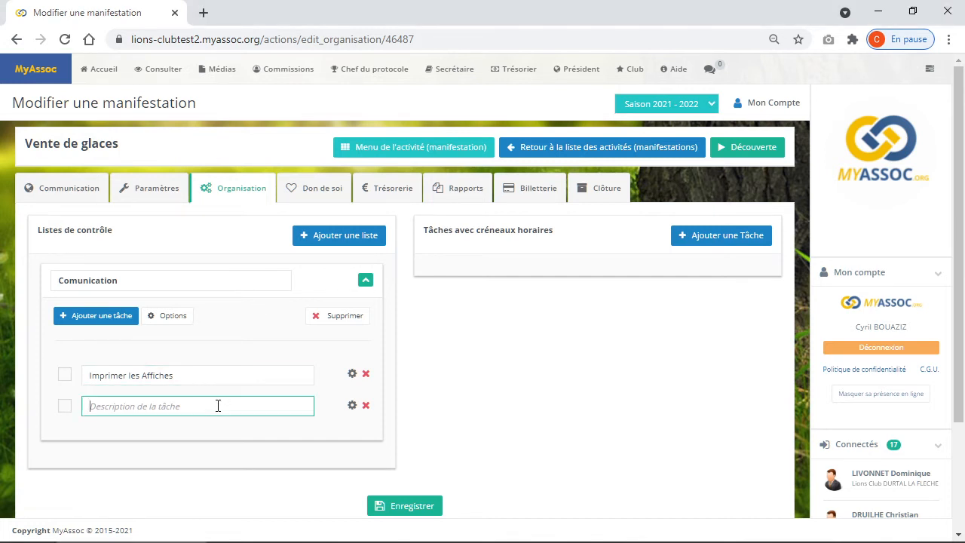
pyautogui.write('Prévenir la presse')
# Assign a responsible member to the task "Imprimer les Affiches" and set its due date to 09/07/2021
pyautogui.click(351, 377)
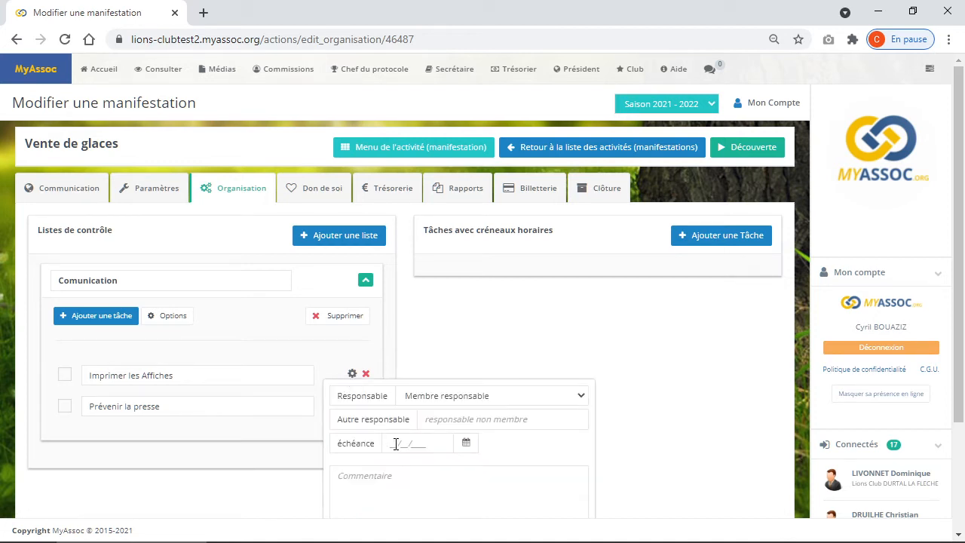
pyautogui.click(441, 398)
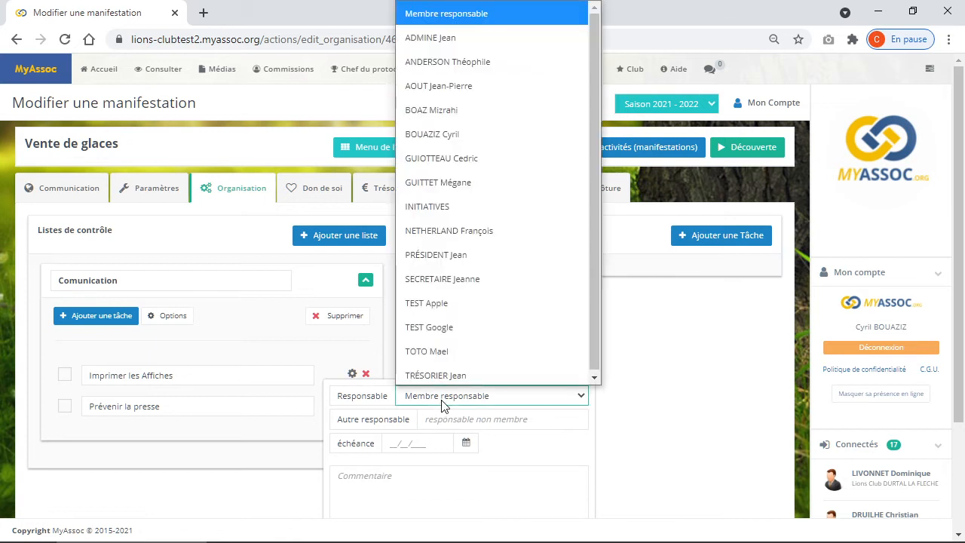
pyautogui.click(502, 71)
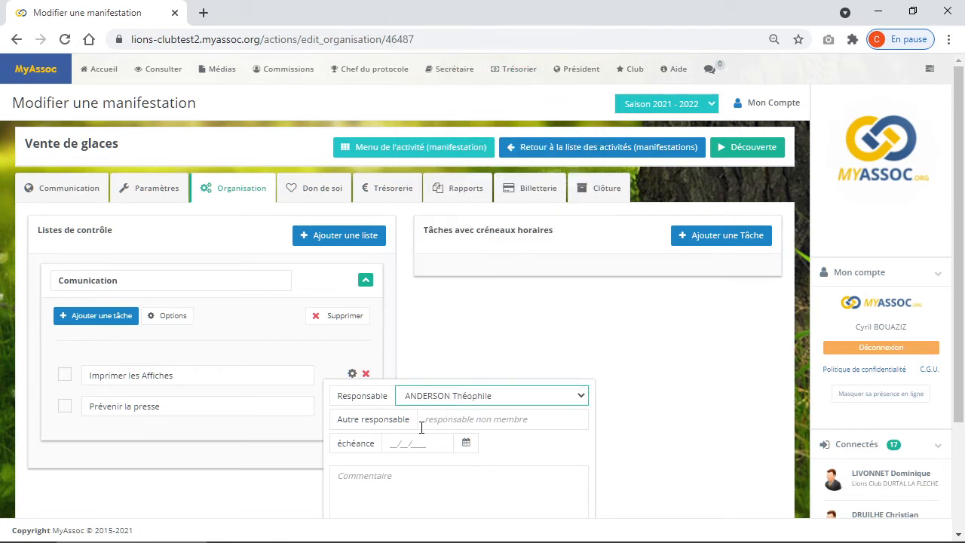
pyautogui.click(466, 444)
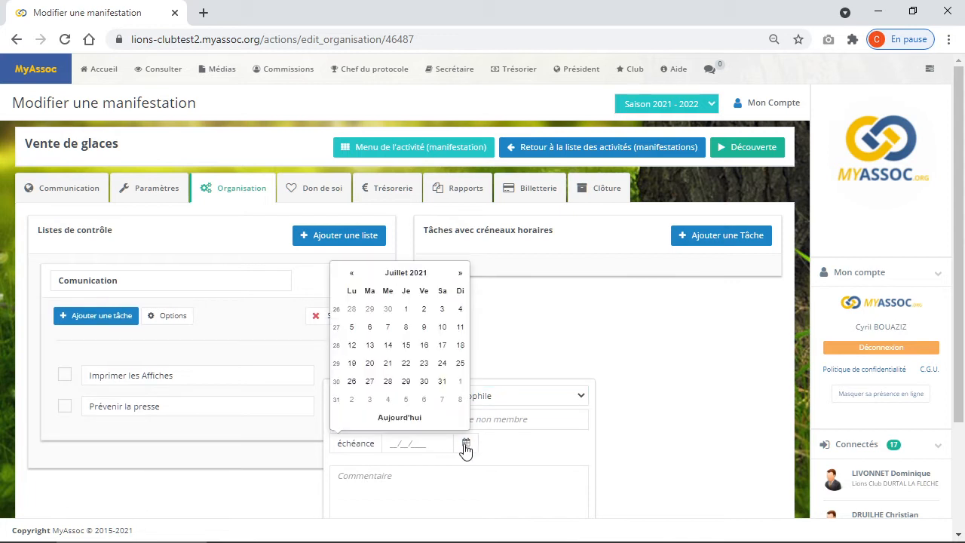
pyautogui.click(419, 329)
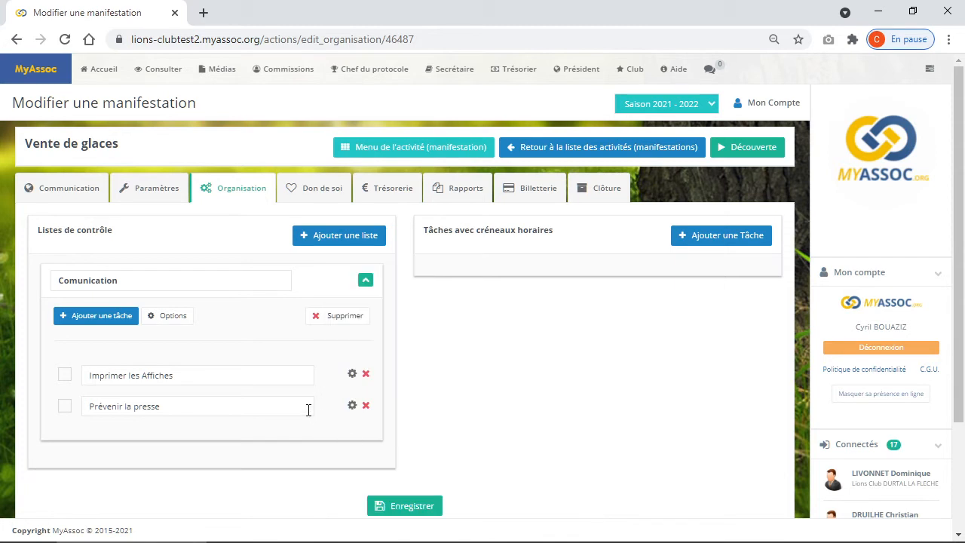
# Assign a responsible member to the task "Prévenir la presse"
pyautogui.click(350, 407)
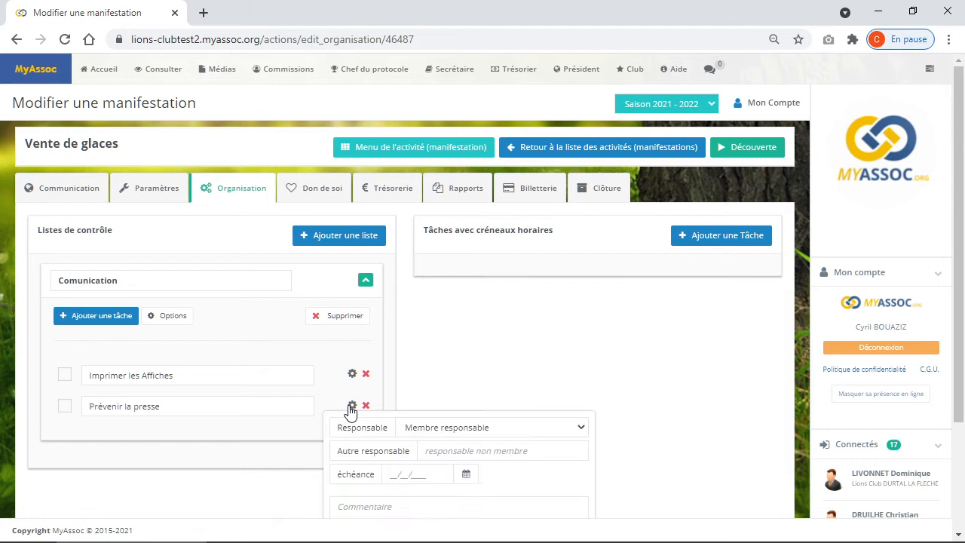
pyautogui.click(441, 427)
pyautogui.click(465, 162)
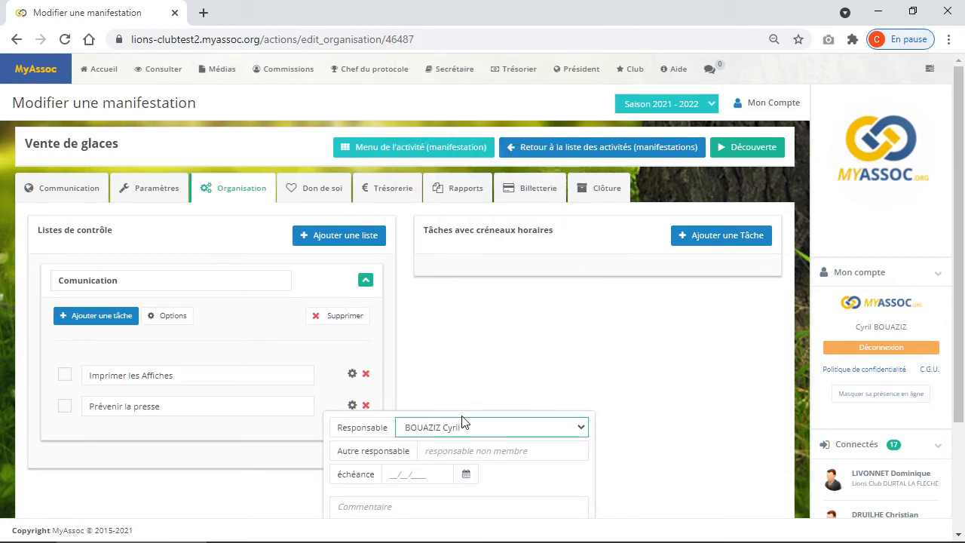
pyautogui.click(466, 473)
pyautogui.click(536, 392)
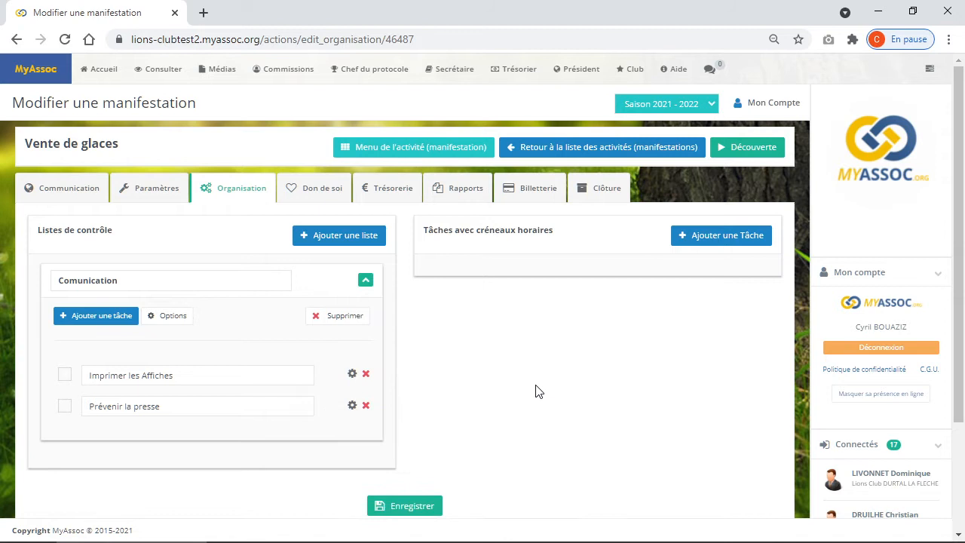
# Review the responsible member and due date in the options of the task "Imprimer les Affiches"
pyautogui.scroll(-2, 536, 390)
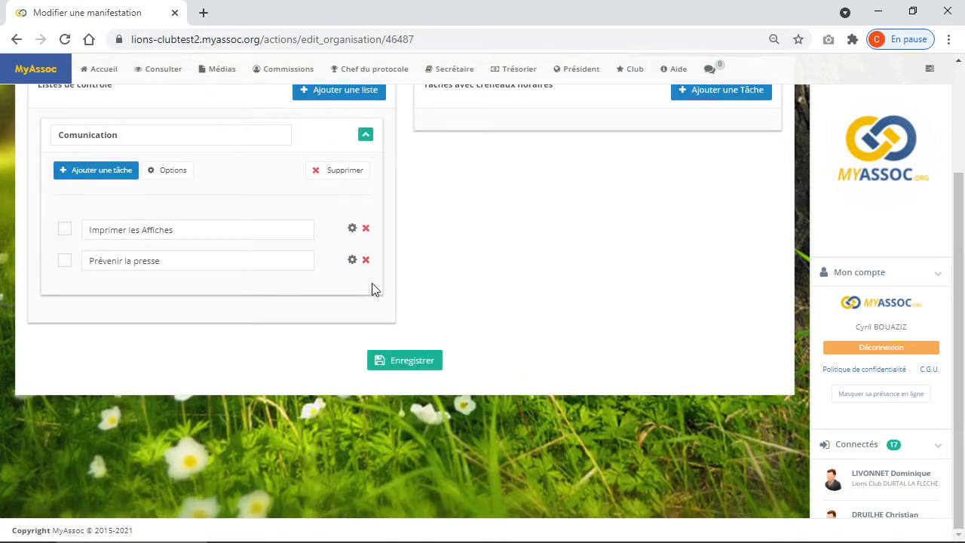
pyautogui.click(352, 229)
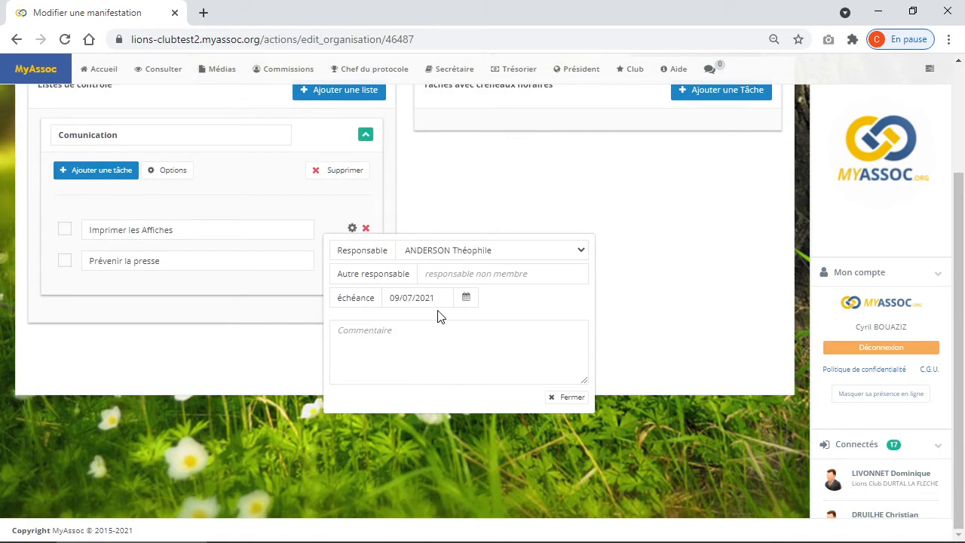
pyautogui.click(558, 397)
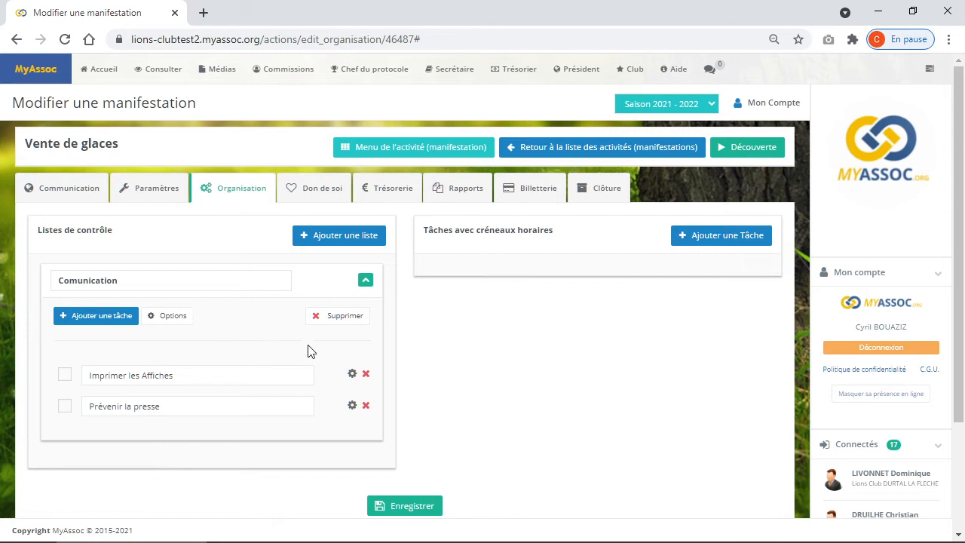
# Mark both tasks of the Comunication checklist as done, and clear both marks again
pyautogui.click(63, 376)
pyautogui.click(65, 407)
pyautogui.click(64, 405)
pyautogui.click(65, 375)
# Add a second checklist named "opérations" with the first task "Commander les t-Shirt et bananes"
pyautogui.click(328, 244)
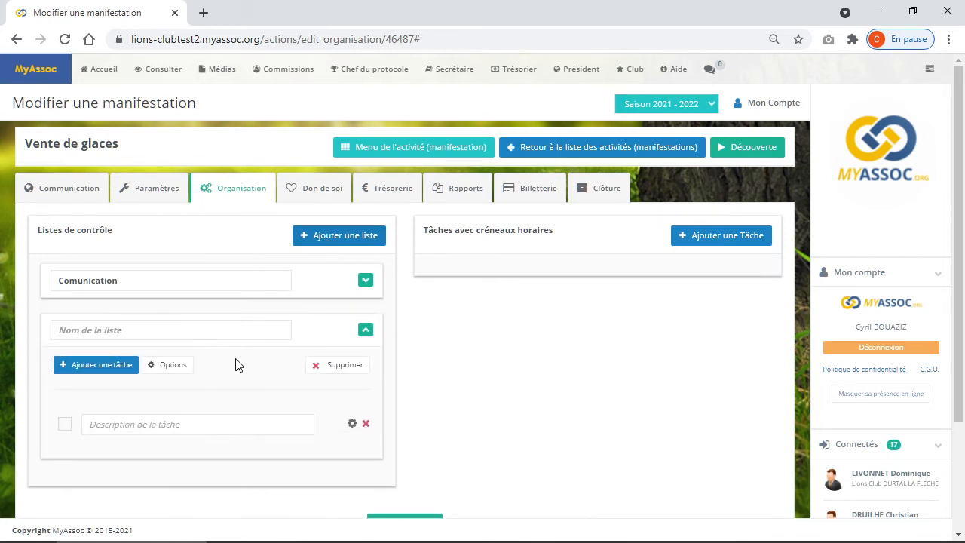
pyautogui.click(182, 333)
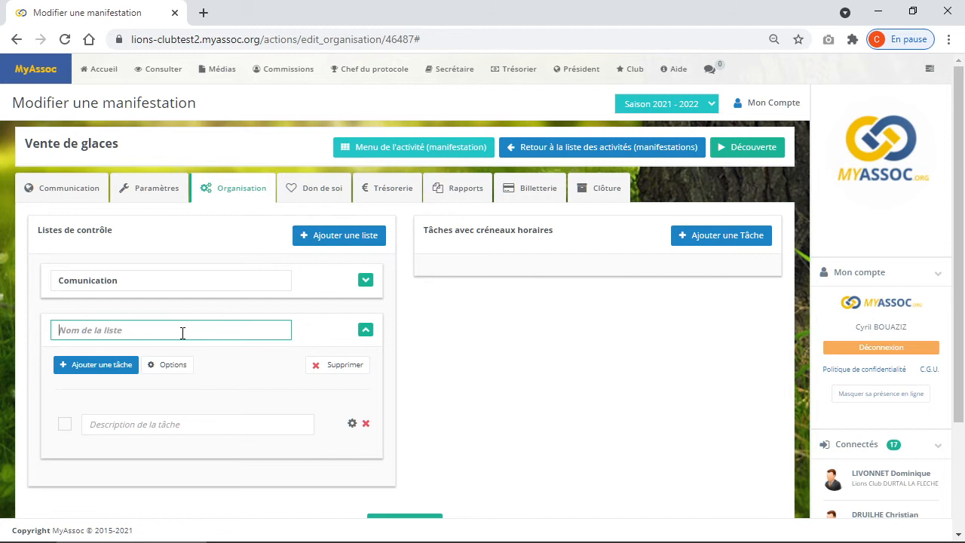
pyautogui.write('opérations')
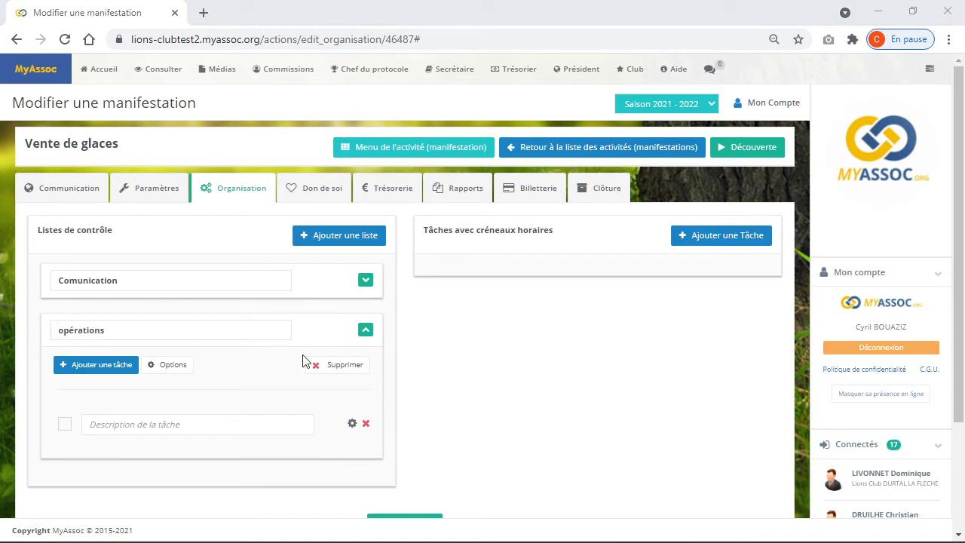
pyautogui.click(219, 420)
pyautogui.write('Imprimer les Affiches Commander les t-Shirt et bananes')
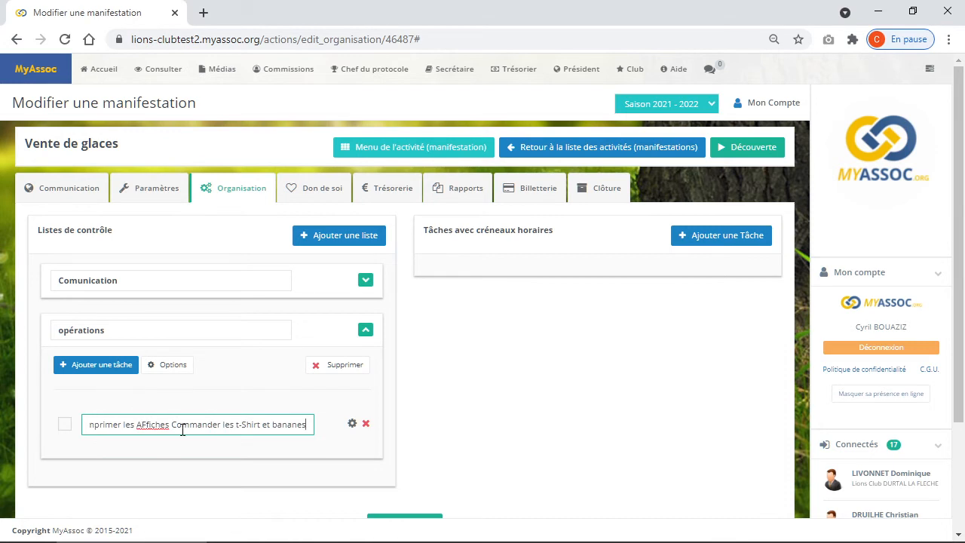
pyautogui.moveTo(173, 425); pyautogui.dragTo(84, 425)
pyautogui.press('BackSpace')
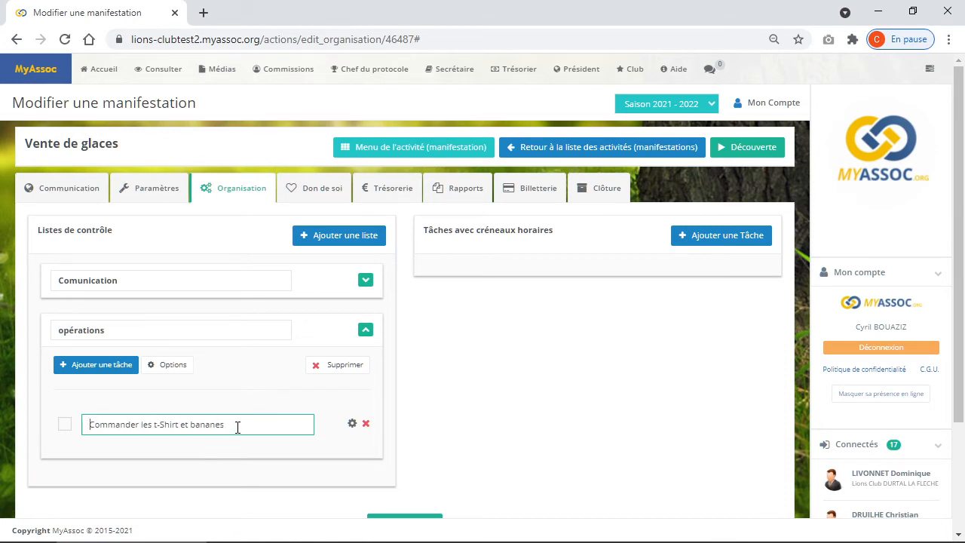
# Add the task "Commander les glaces" to the opérations checklist
pyautogui.click(110, 367)
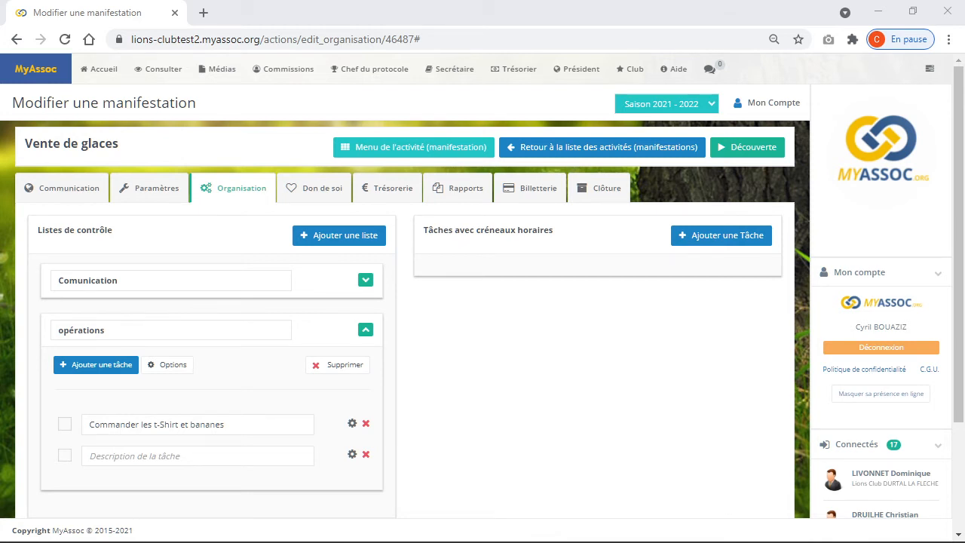
pyautogui.click(277, 458)
pyautogui.write('Commander les glaces')
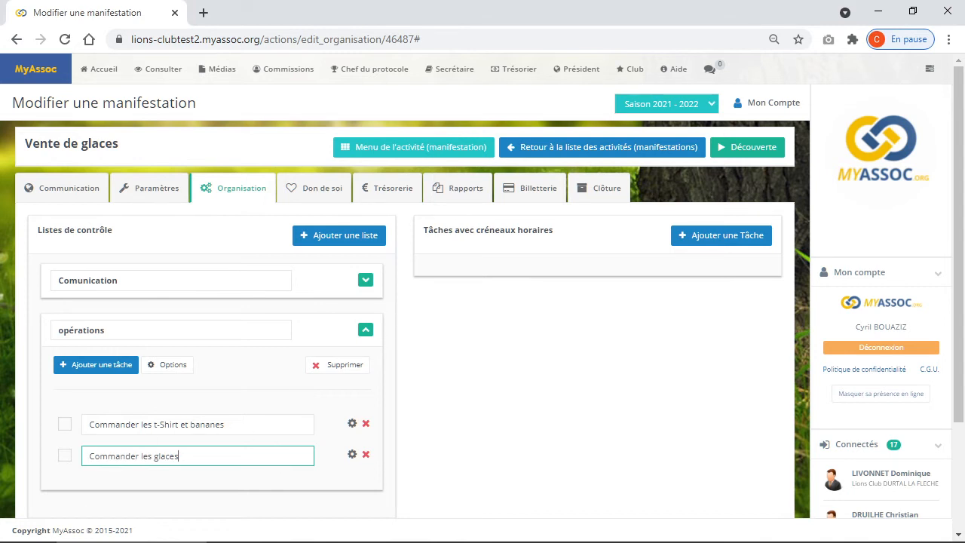
pyautogui.hotkey('alt', 'Tab')
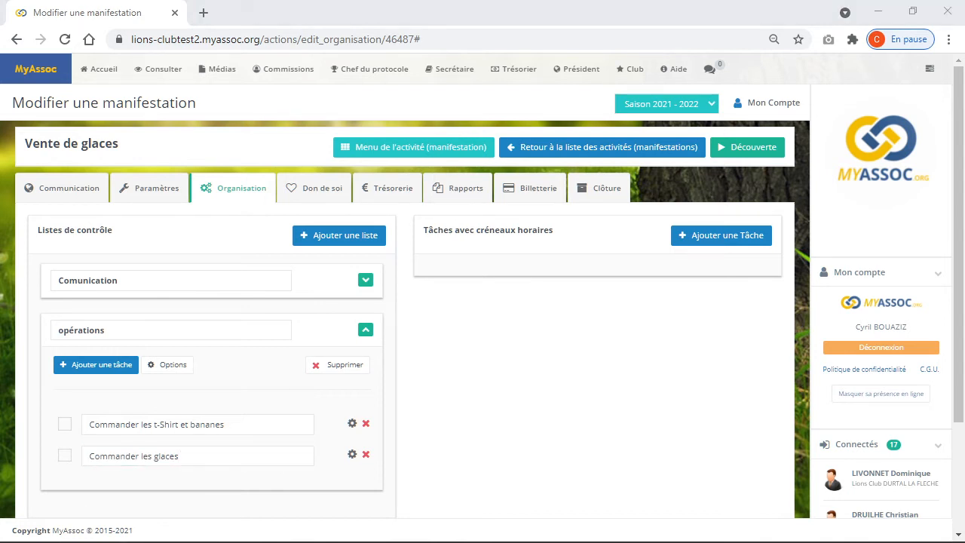
pyautogui.hotkey('alt', 'Tab')
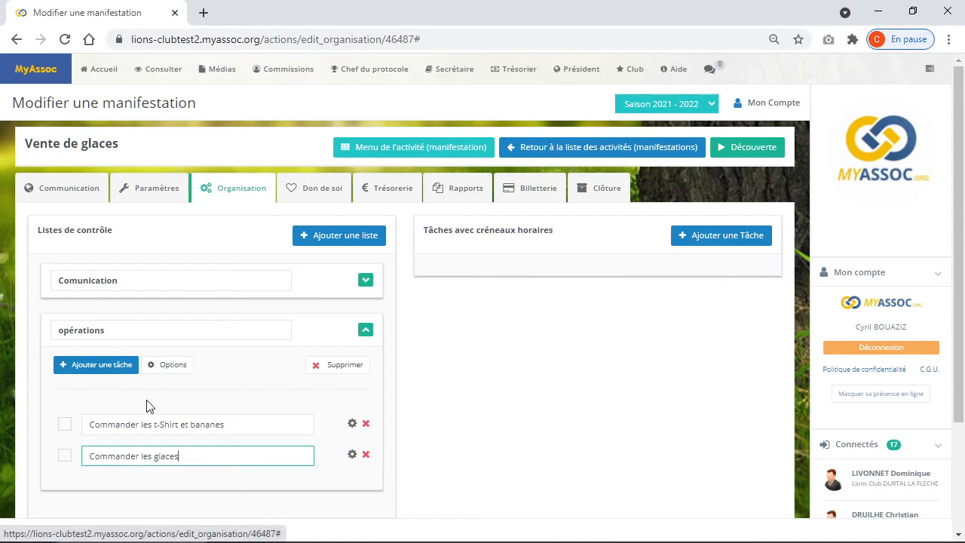
# Add the task "Réserver les glacières" to the opérations checklist, correcting the spelling of its first word
pyautogui.press('Return')
pyautogui.click(143, 486)
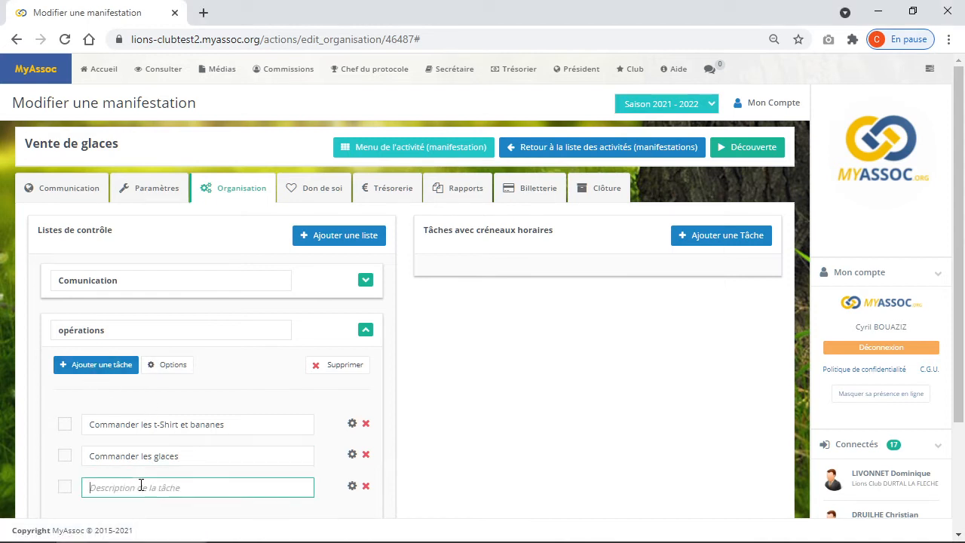
pyautogui.write('Reserver les glaces')
pyautogui.rightClick(102, 486)
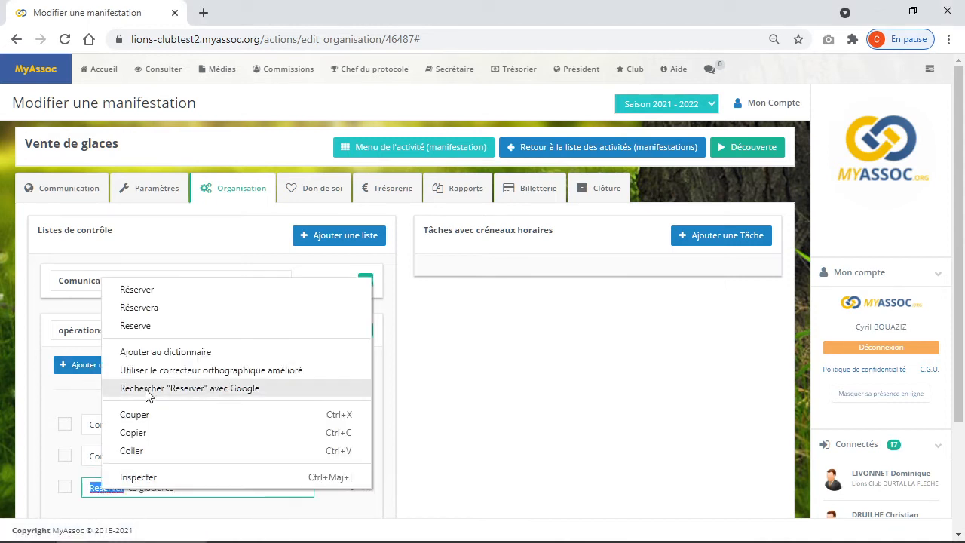
pyautogui.click(160, 291)
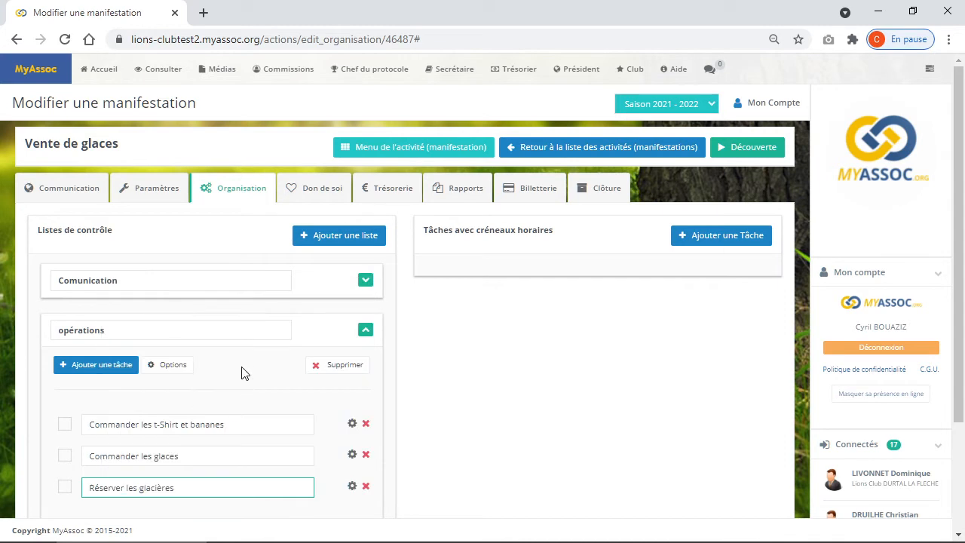
# Add a fourth task, "Payer les glaces.", to the opérations checklist
pyautogui.scroll(-1, 244, 379)
pyautogui.scroll(-2, 243, 379)
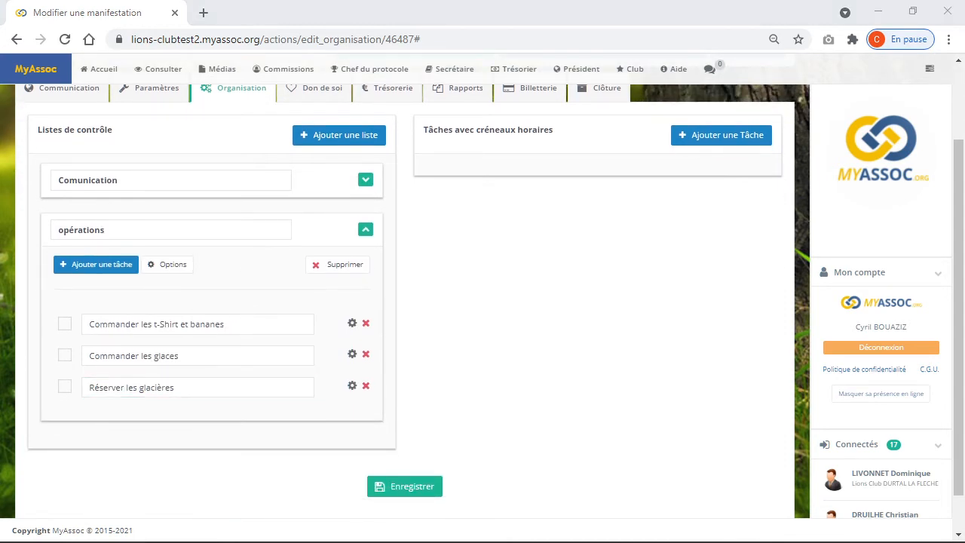
pyautogui.click(107, 269)
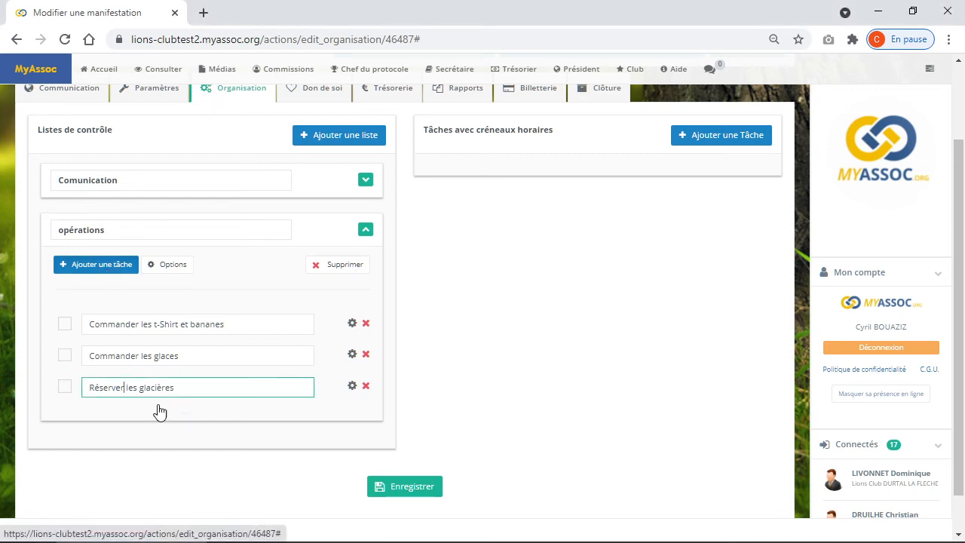
pyautogui.click(162, 420)
pyautogui.write('Payer les glaces ')
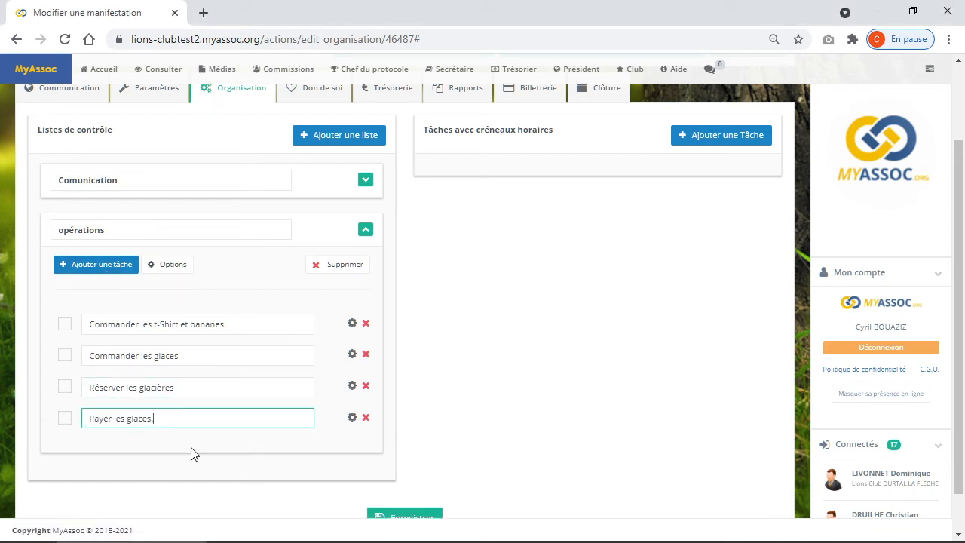
pyautogui.write('.')
# Expand the Comunication checklist and review the tasks of both checklists
pyautogui.click(365, 183)
pyautogui.scroll(-2, 223, 339)
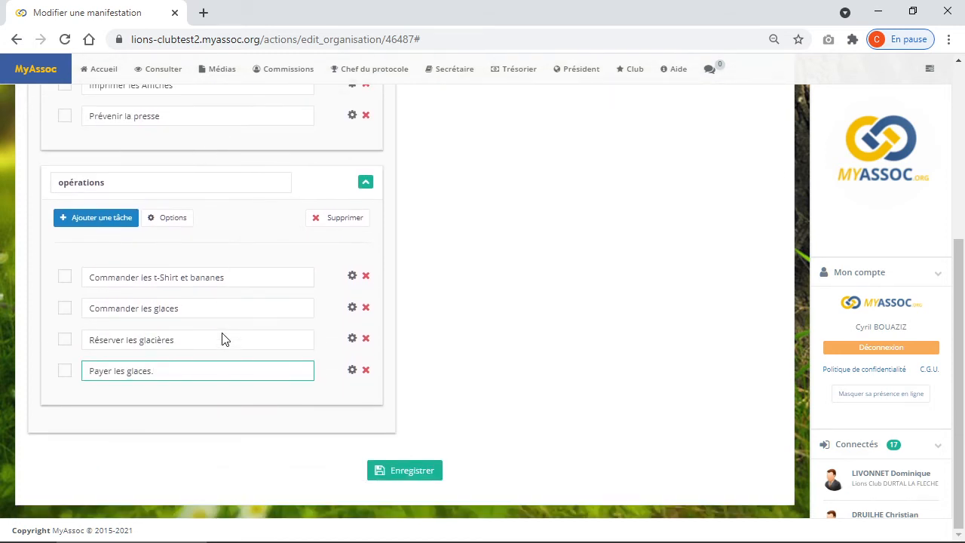
pyautogui.scroll(1, 223, 336)
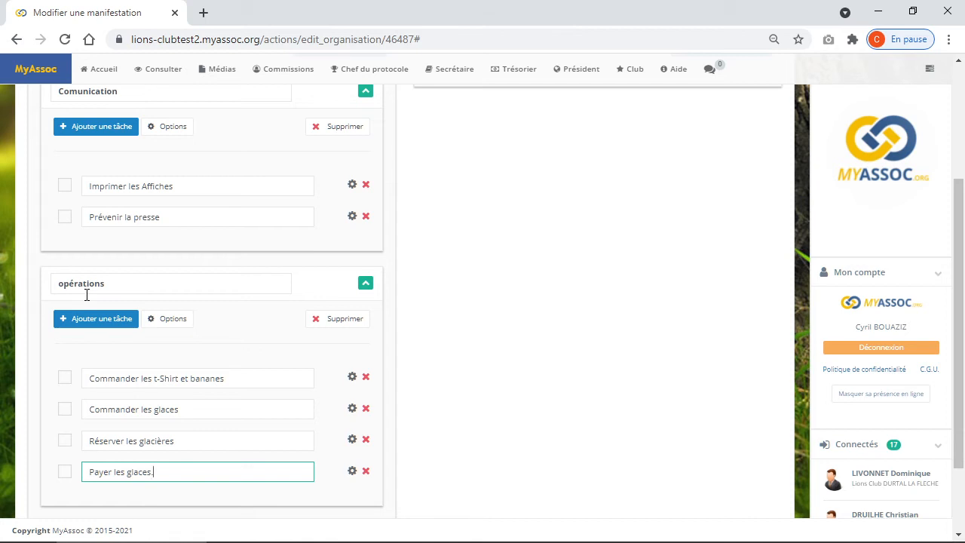
pyautogui.scroll(3, 86, 295)
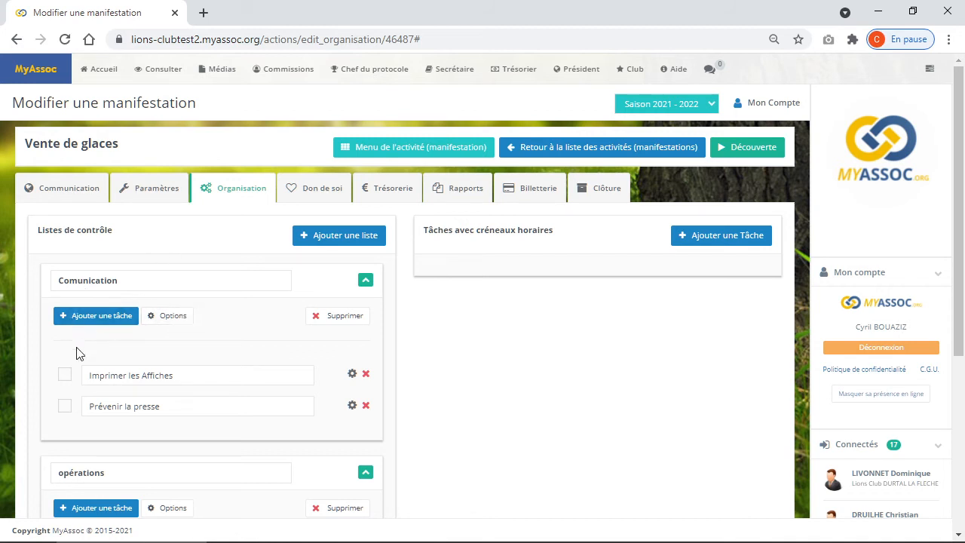
pyautogui.scroll(-2, 128, 400)
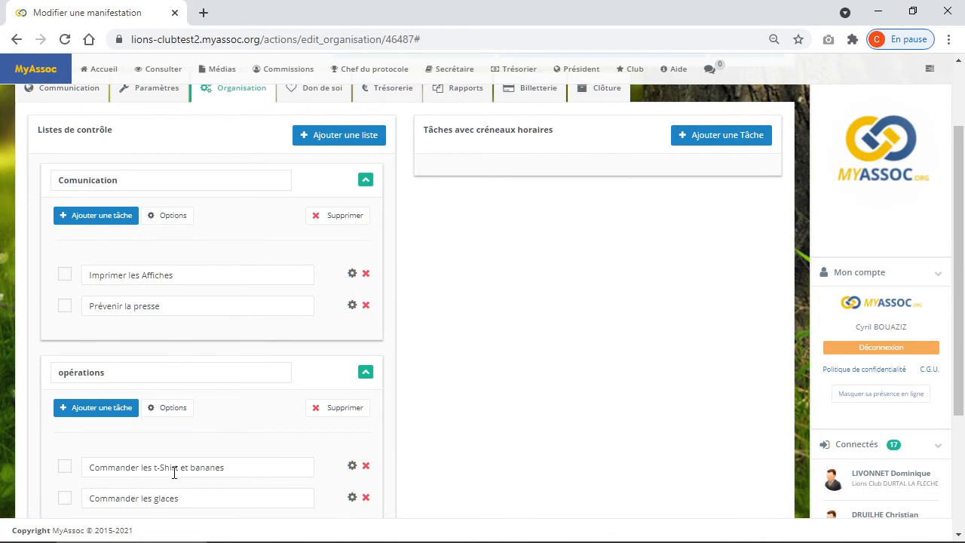
pyautogui.scroll(-1, 174, 472)
pyautogui.scroll(-2, 174, 473)
# Add a task with time slots named "Vente de glaces", correcting the spelling of its name
pyautogui.scroll(3, 172, 475)
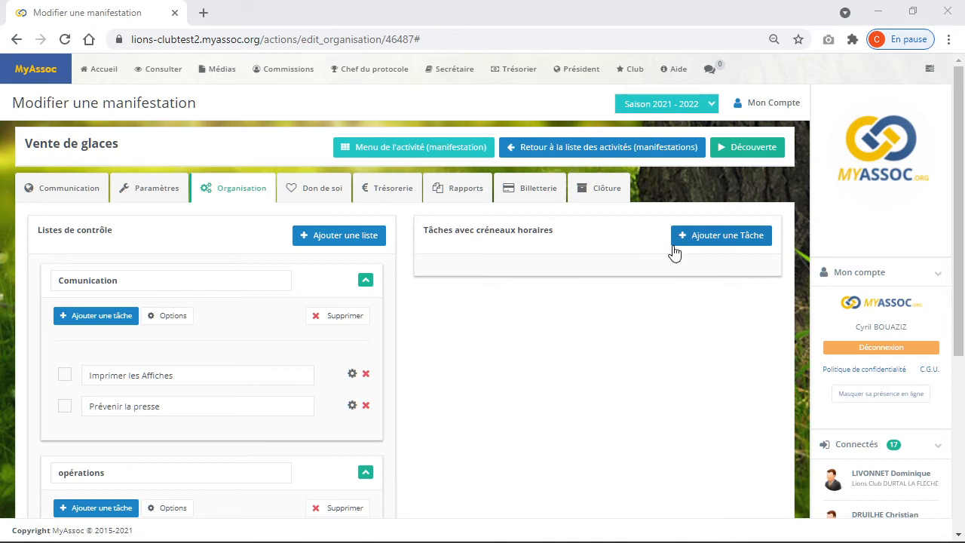
pyautogui.click(706, 242)
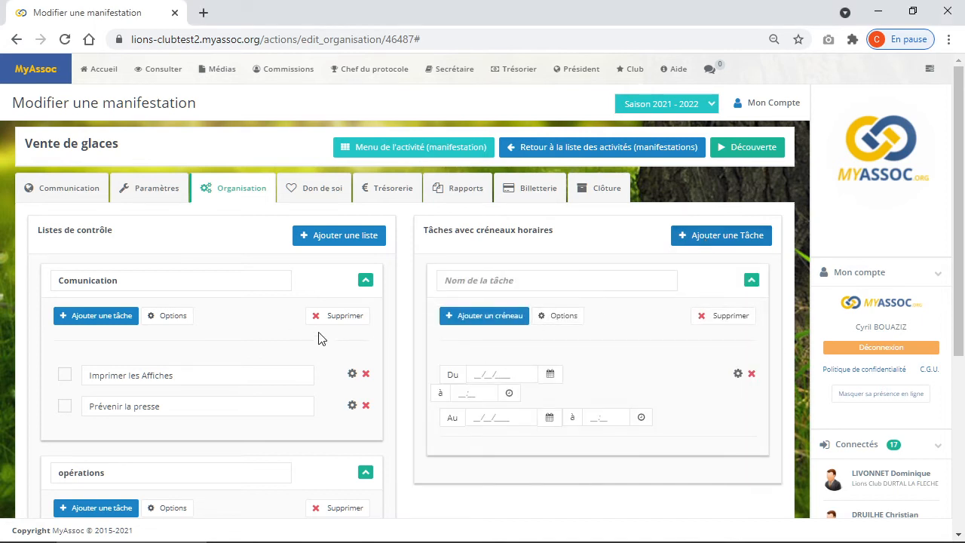
pyautogui.click(530, 280)
pyautogui.write('VEnte de glages')
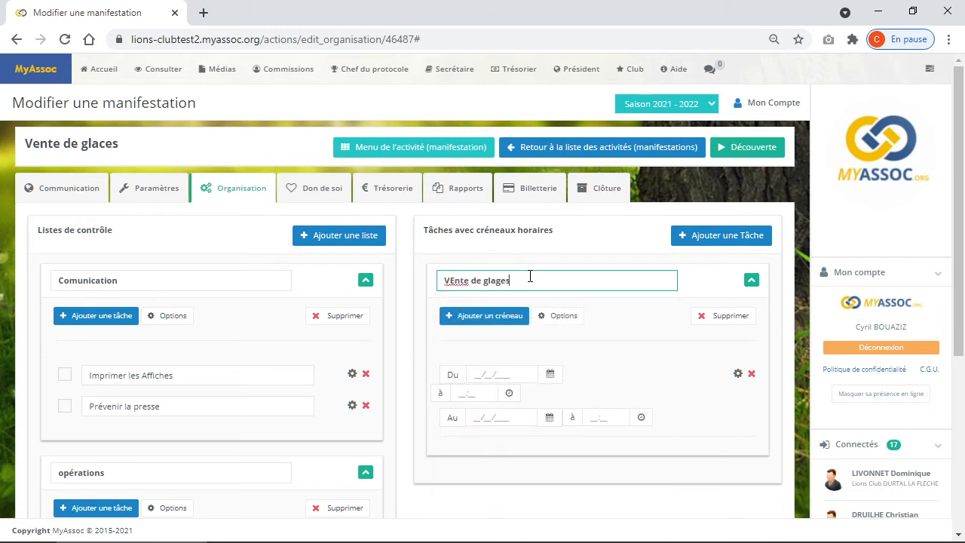
pyautogui.rightClick(452, 281)
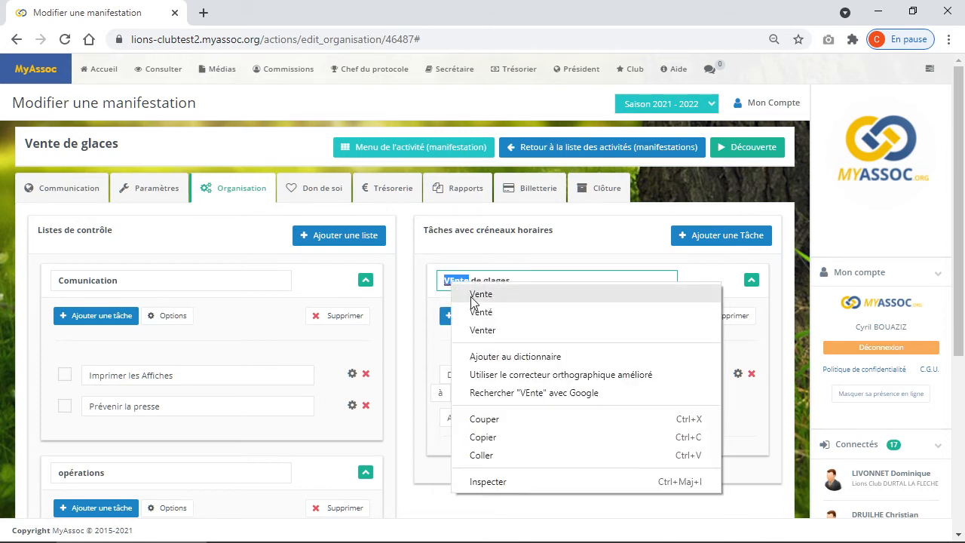
pyautogui.click(492, 292)
pyautogui.rightClick(495, 282)
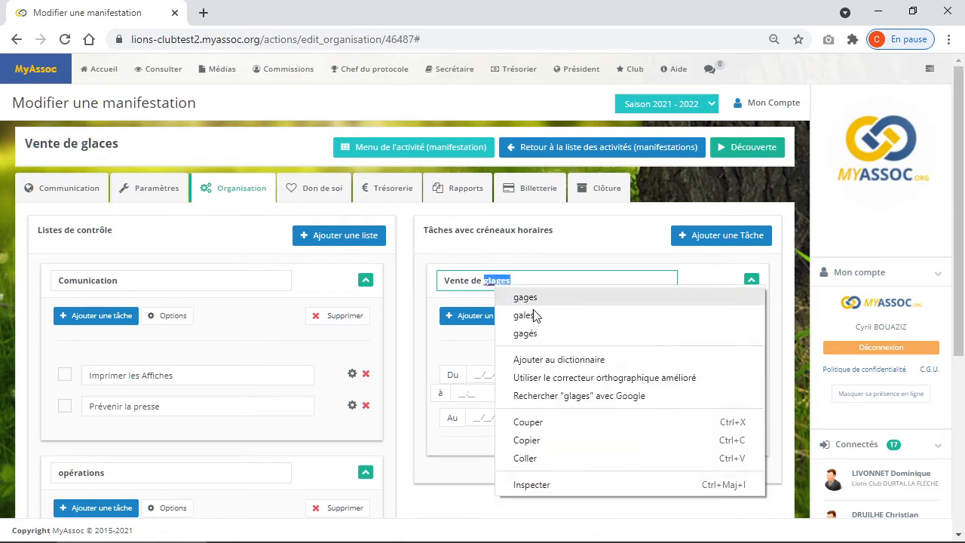
pyautogui.click(518, 280)
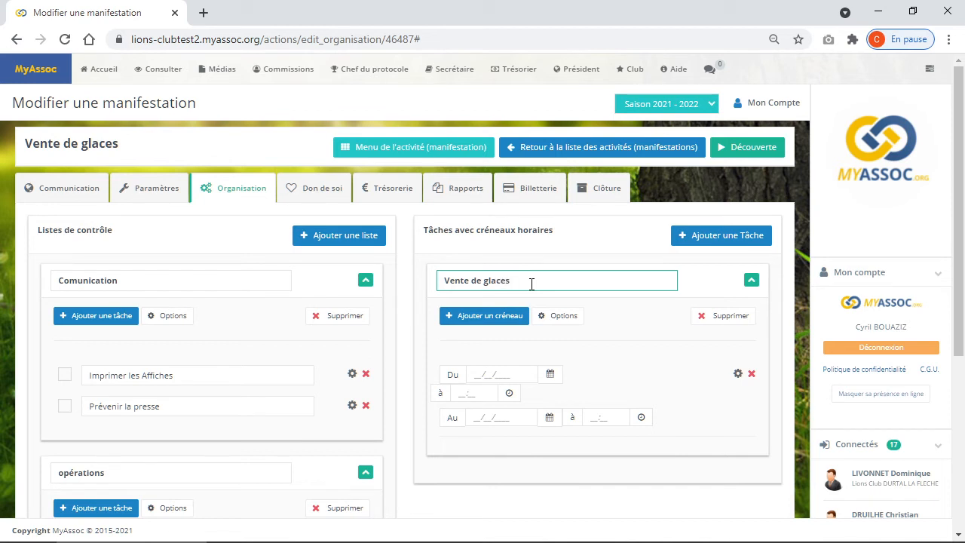
pyautogui.click(554, 262)
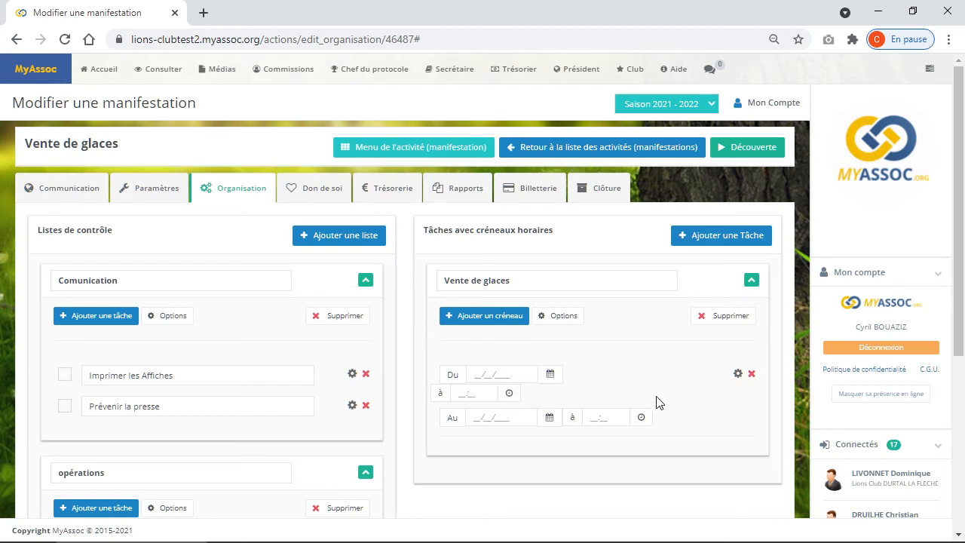
# Set the first time slot of the "Vente de glaces" task to 24/07/2021 from 06:00 to 10:00
pyautogui.hotkey('ctrl', '-')
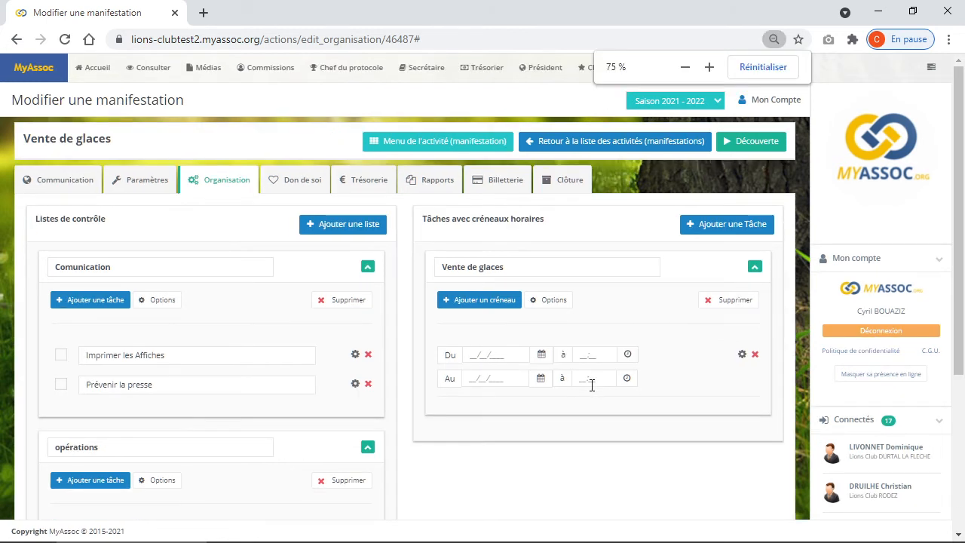
pyautogui.click(542, 355)
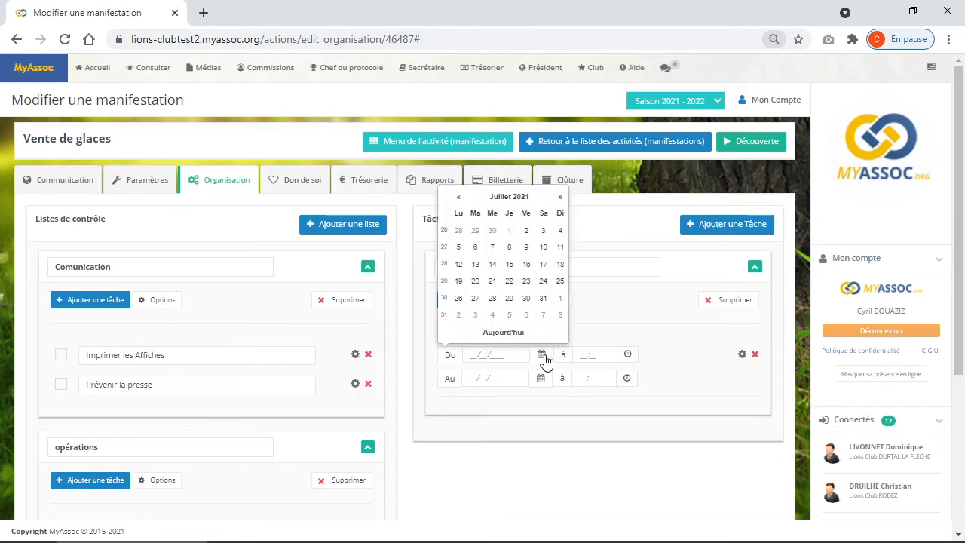
pyautogui.click(543, 281)
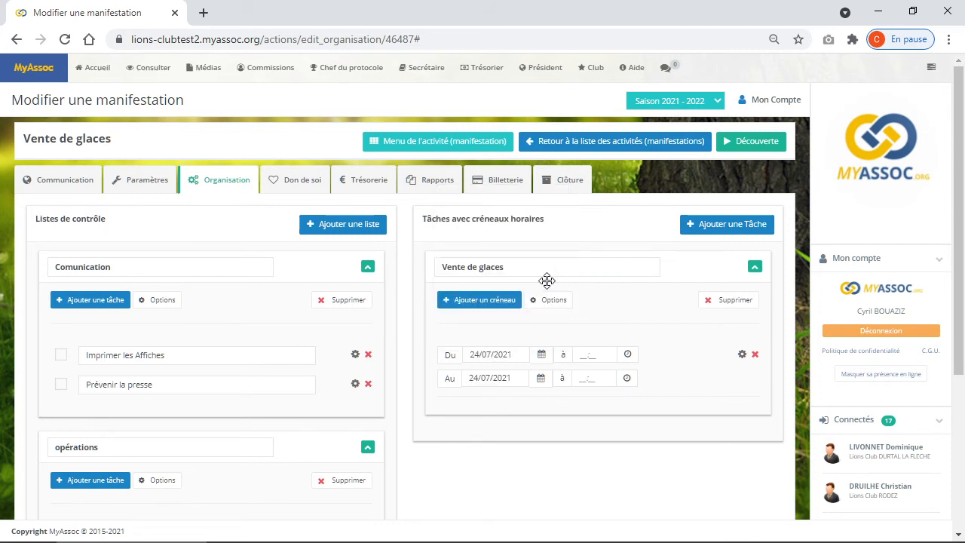
pyautogui.click(581, 357)
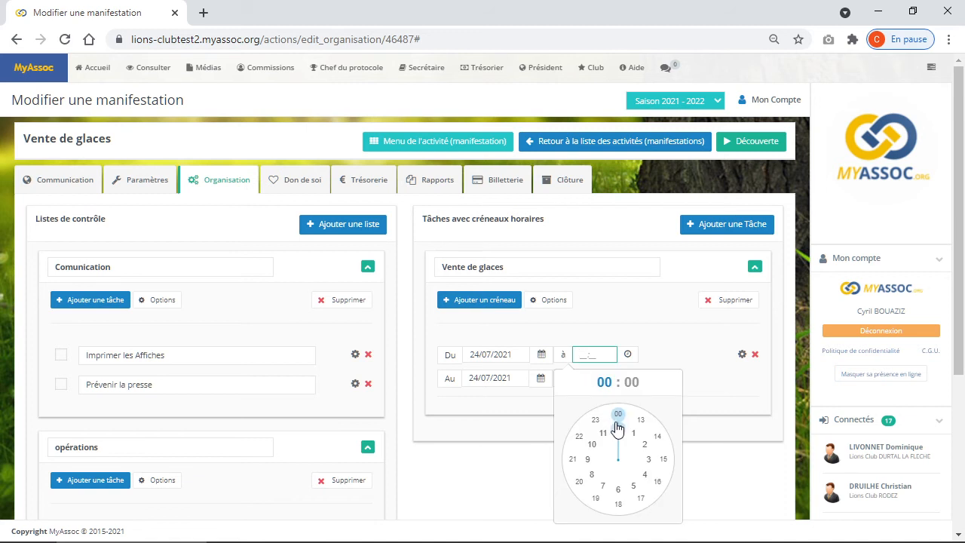
pyautogui.click(618, 490)
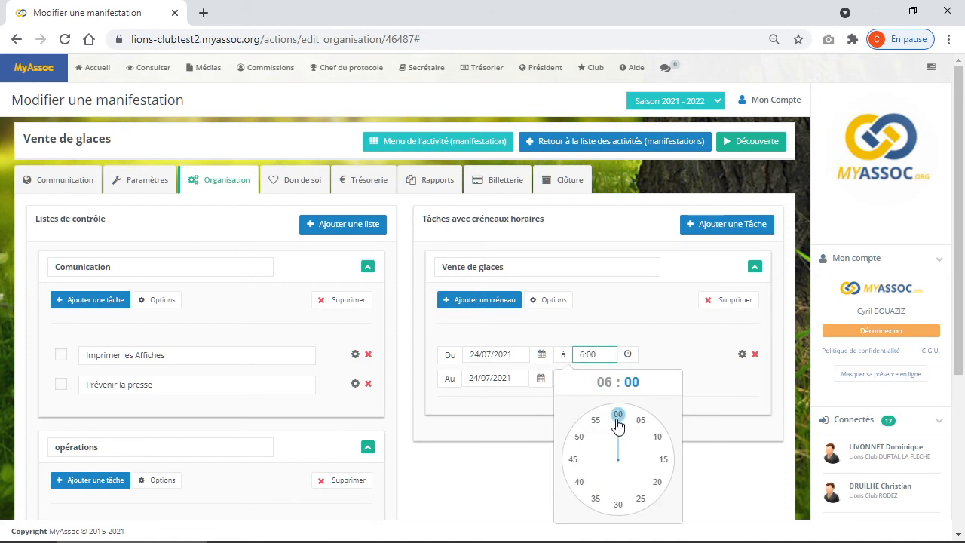
pyautogui.click(619, 416)
pyautogui.click(579, 381)
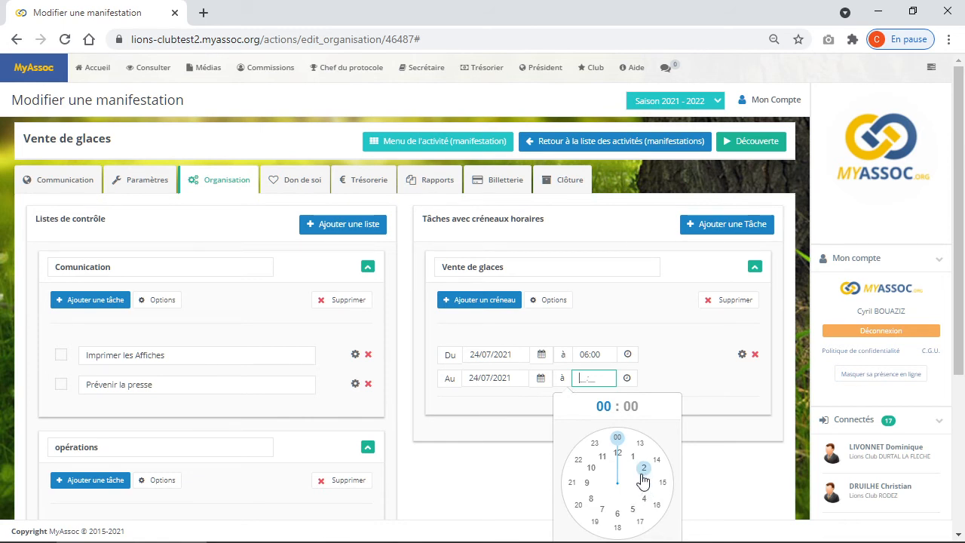
pyautogui.click(600, 471)
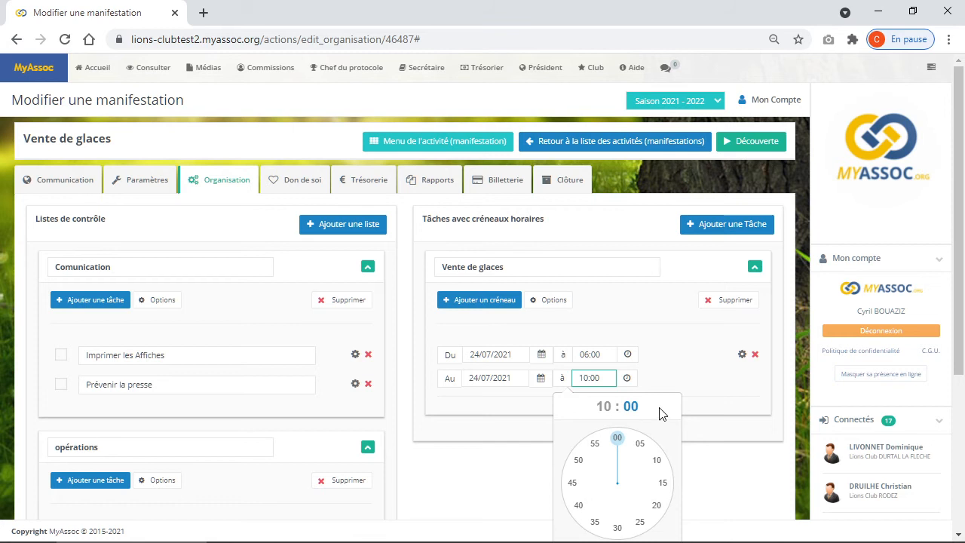
pyautogui.click(693, 374)
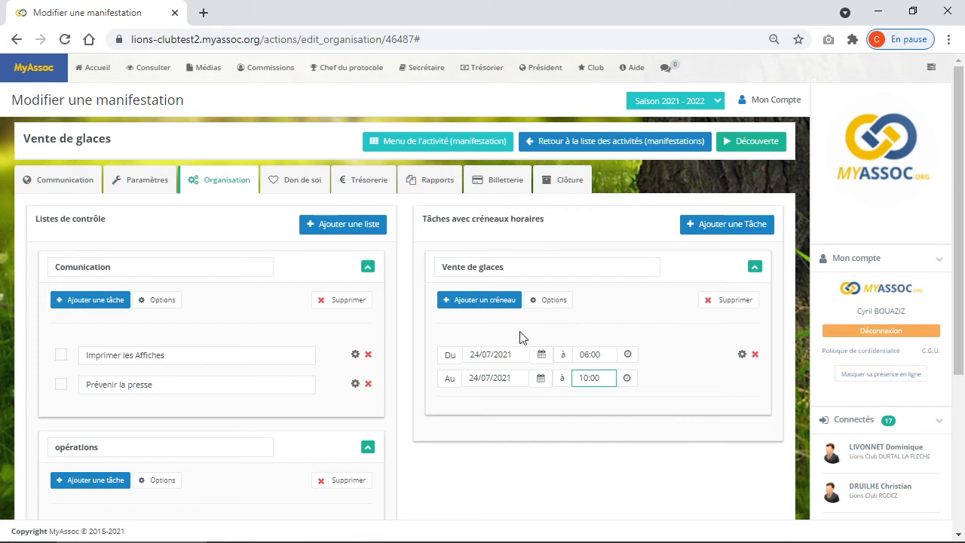
# Add a second time slot to the "Vente de glaces" task with start and end dates of 24/07/2021
pyautogui.click(484, 300)
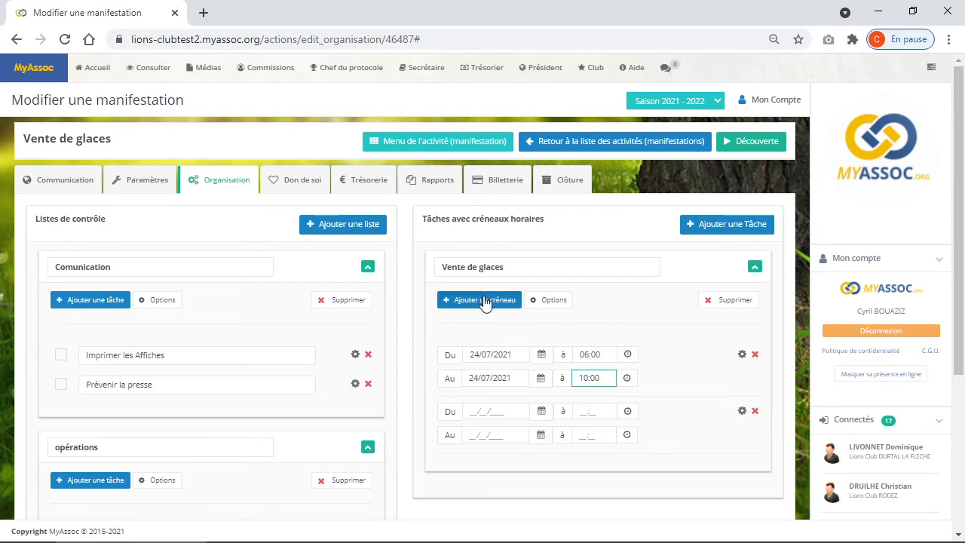
pyautogui.click(541, 410)
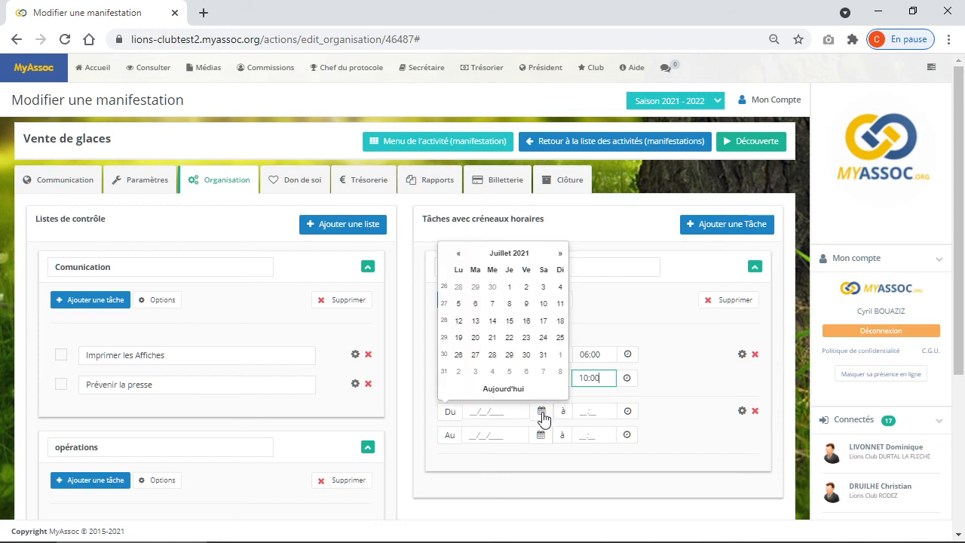
pyautogui.click(543, 338)
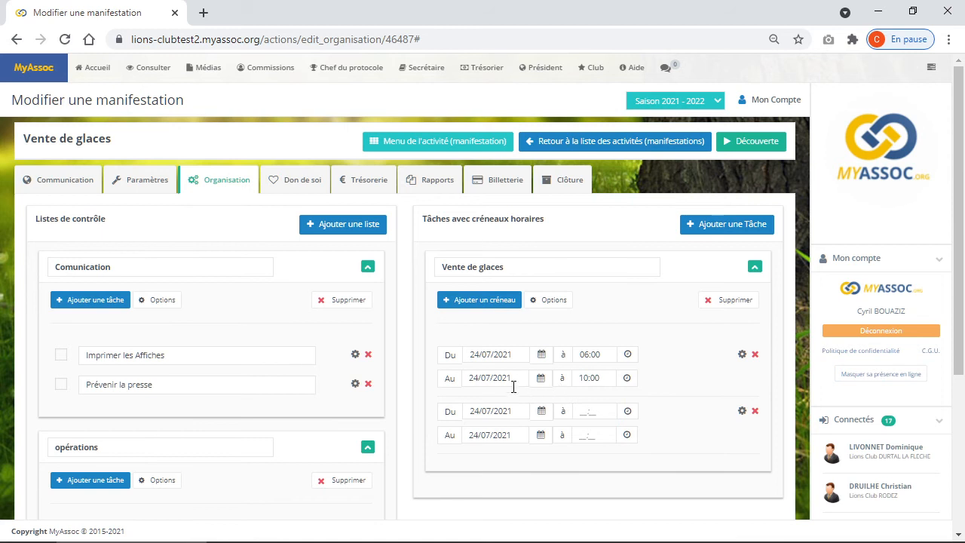
pyautogui.click(486, 378)
pyautogui.moveTo(487, 377); pyautogui.dragTo(454, 379)
pyautogui.hotkey('ctrl', 'c')
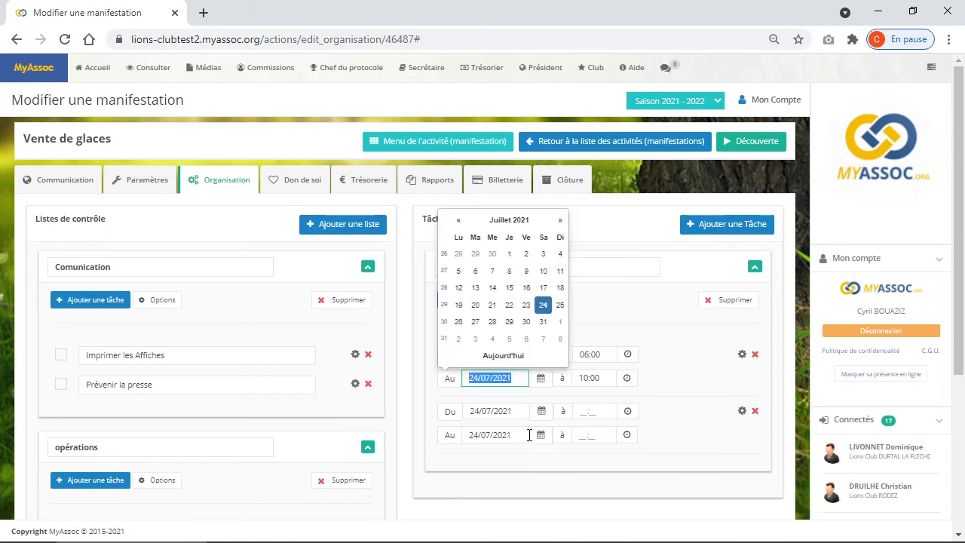
pyautogui.moveTo(518, 415); pyautogui.dragTo(456, 407)
pyautogui.hotkey('ctrl', 'v')
pyautogui.moveTo(521, 435); pyautogui.dragTo(456, 426)
pyautogui.hotkey('ctrl', 'v')
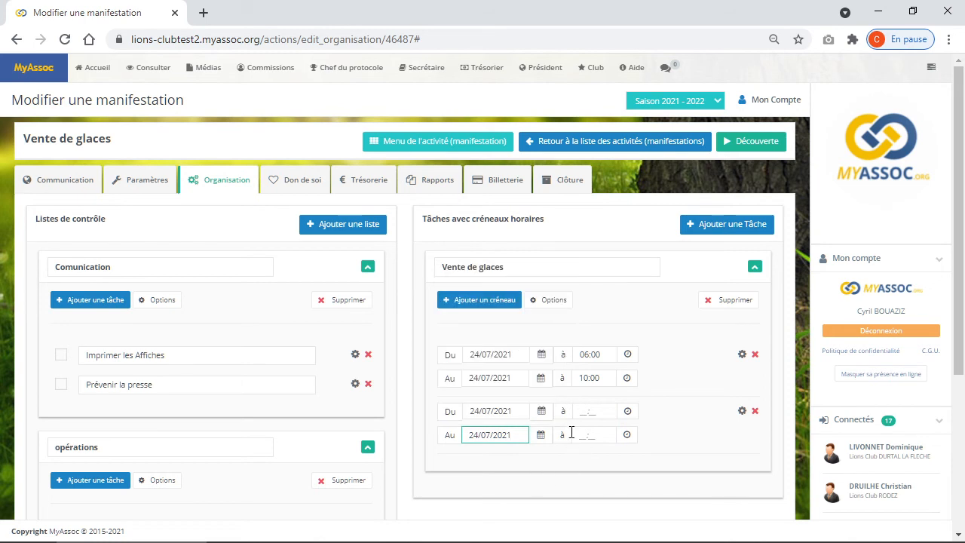
# Set the second time slot's start time to 19:00
pyautogui.click(625, 413)
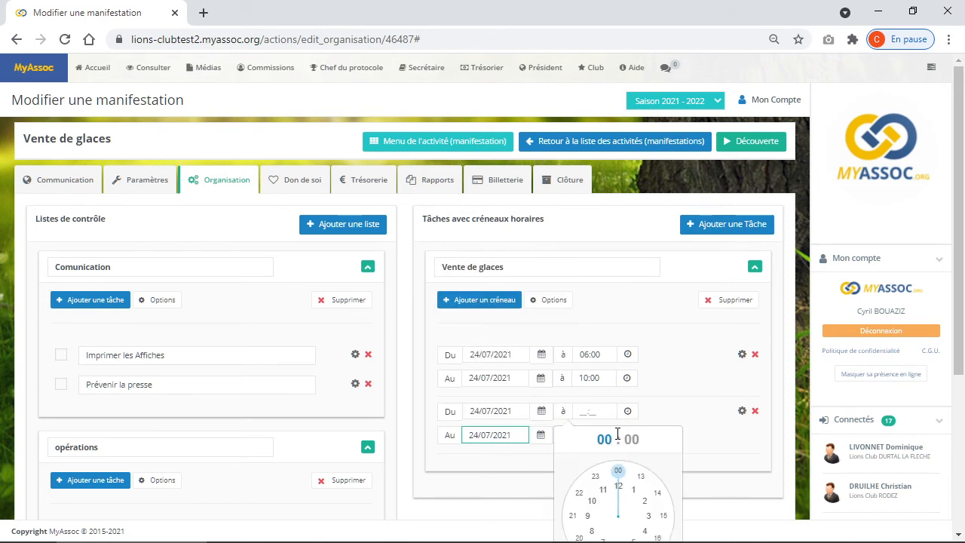
pyautogui.scroll(-1, 661, 419)
pyautogui.scroll(-1, 661, 419)
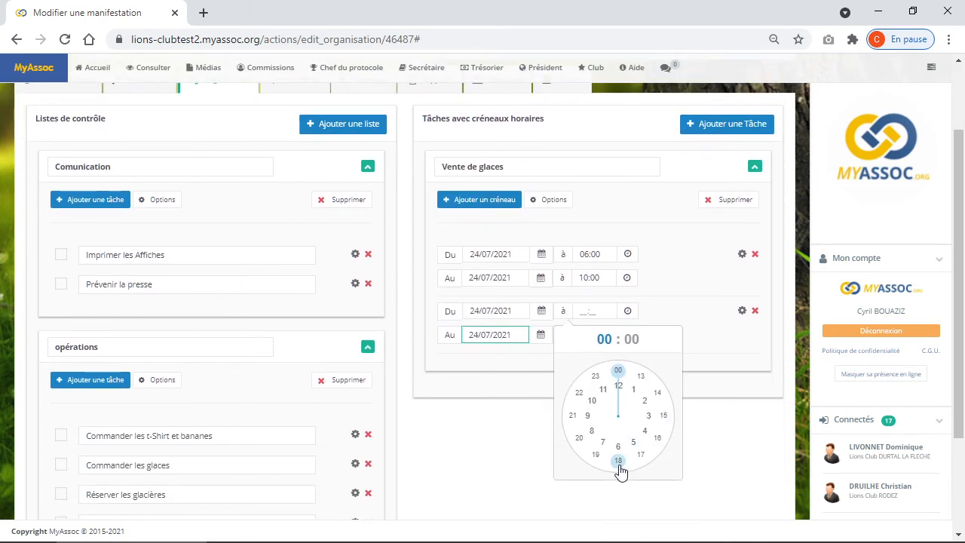
pyautogui.click(596, 457)
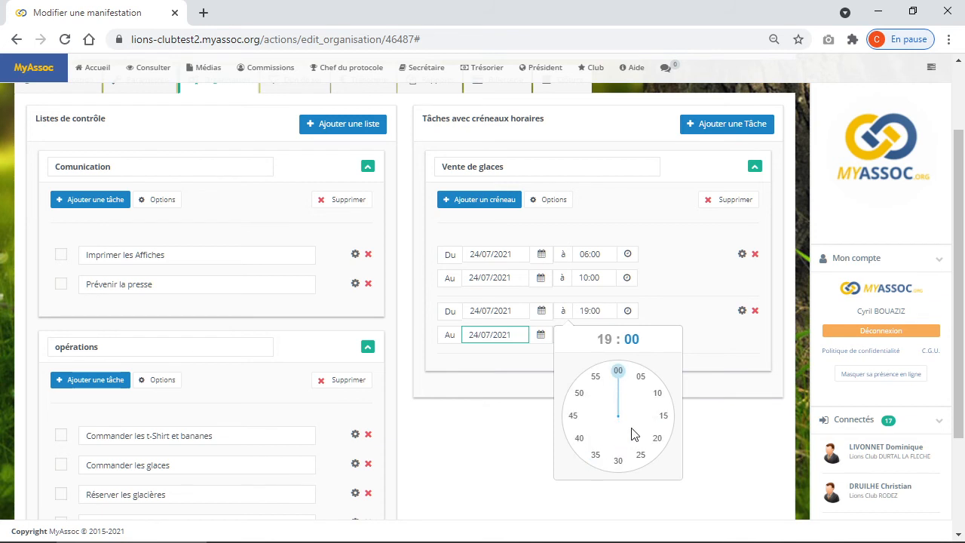
pyautogui.click(618, 383)
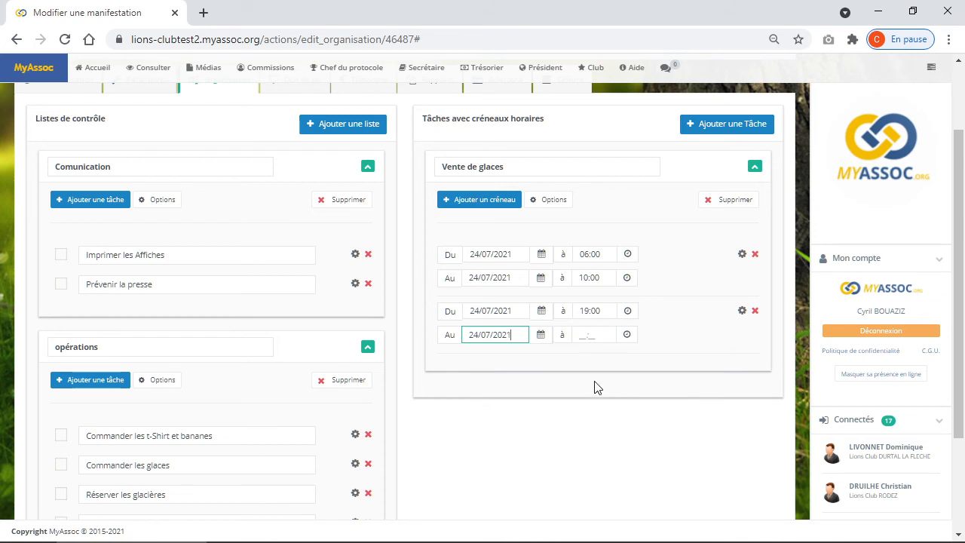
# Set the second time slot's end time to 12:00 and its start time to 10:00
pyautogui.click(585, 337)
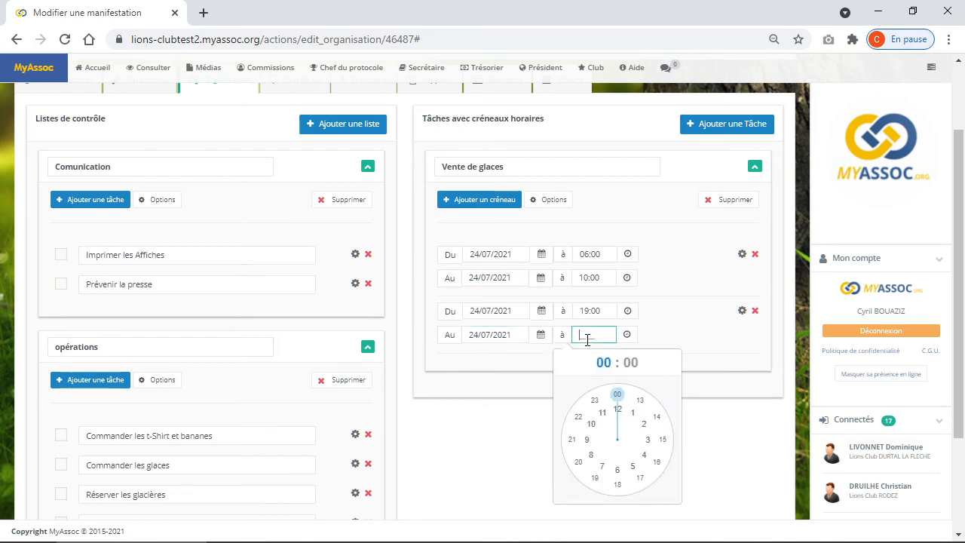
pyautogui.click(617, 409)
pyautogui.click(617, 394)
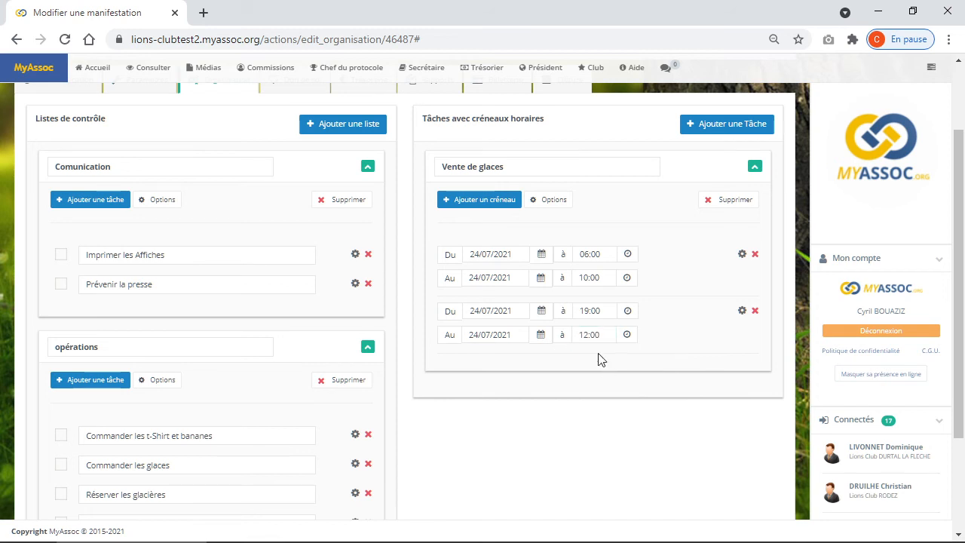
pyautogui.click(603, 312)
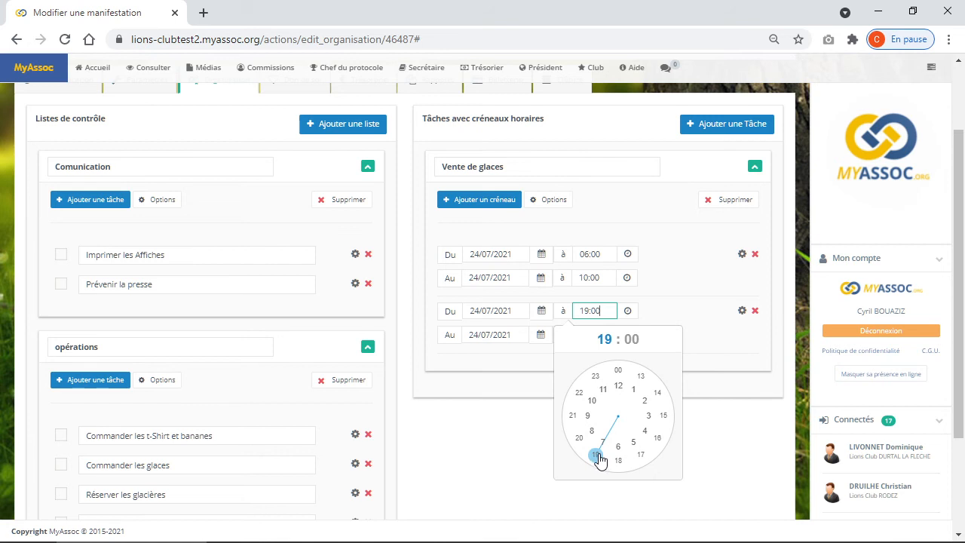
pyautogui.click(592, 400)
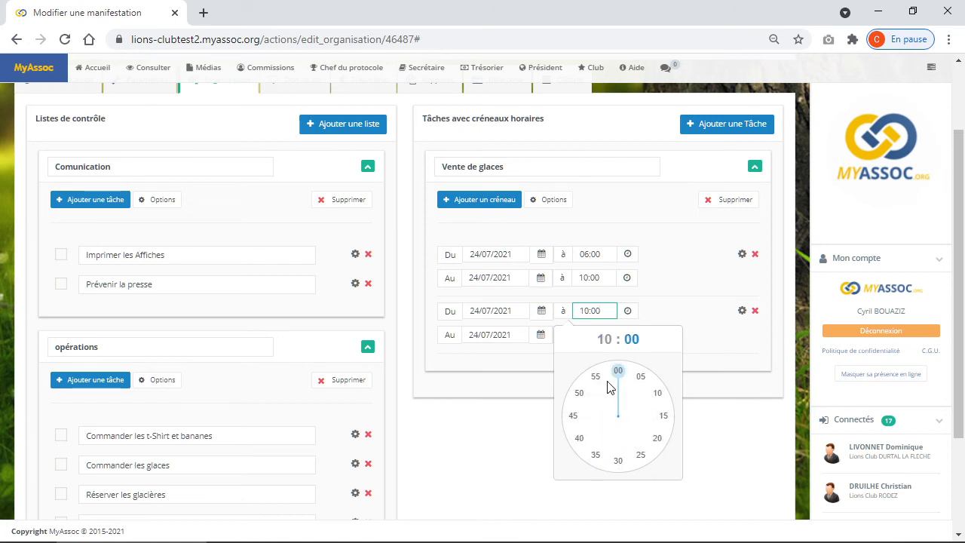
pyautogui.click(618, 370)
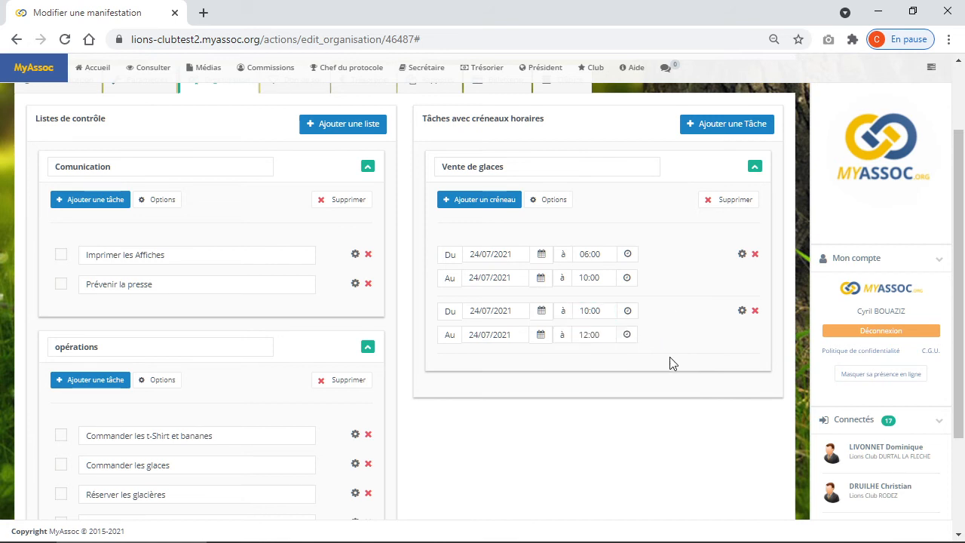
# Set the number of people needed for the 06:00 to 10:00 slot to 3
pyautogui.click(743, 256)
pyautogui.click(683, 271)
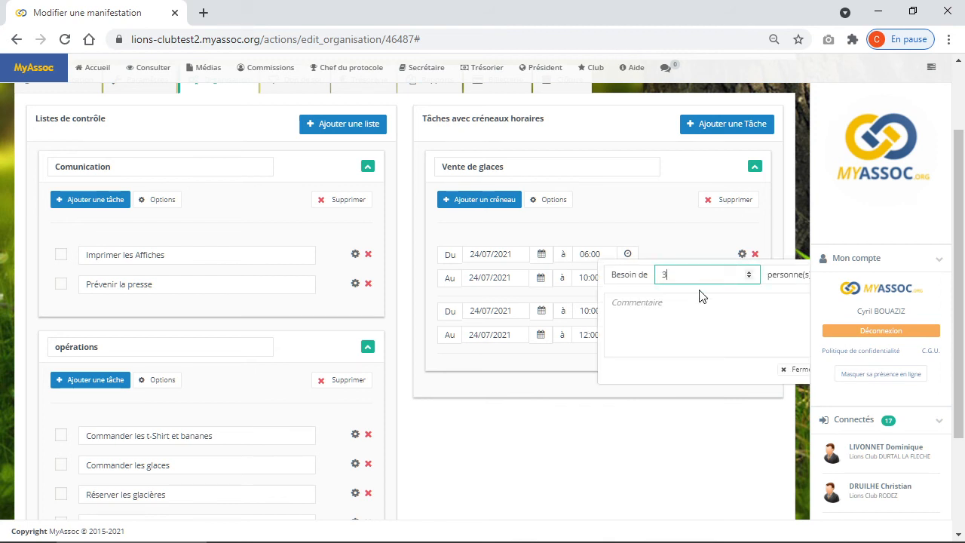
pyautogui.click(793, 369)
# Save the organisation of the event and reopen its Organisation section
pyautogui.scroll(-3, 700, 406)
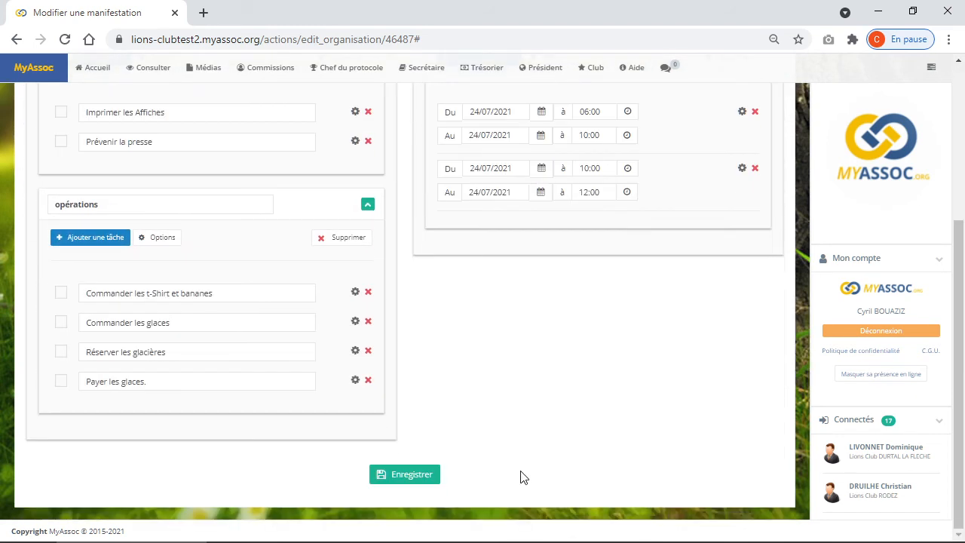
pyautogui.click(403, 473)
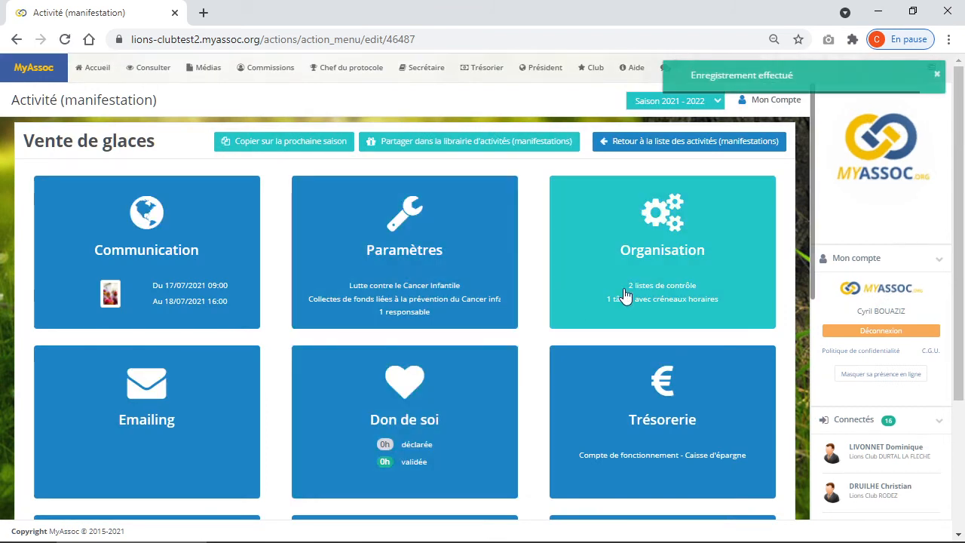
pyautogui.click(660, 234)
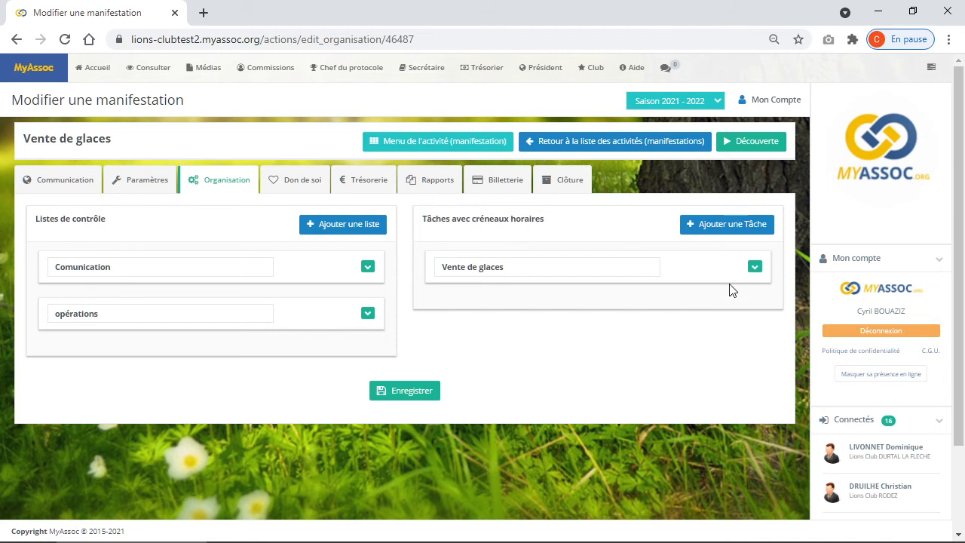
# Review the saved time slots of the "Vente de glaces" task in the Organisation section
pyautogui.click(754, 267)
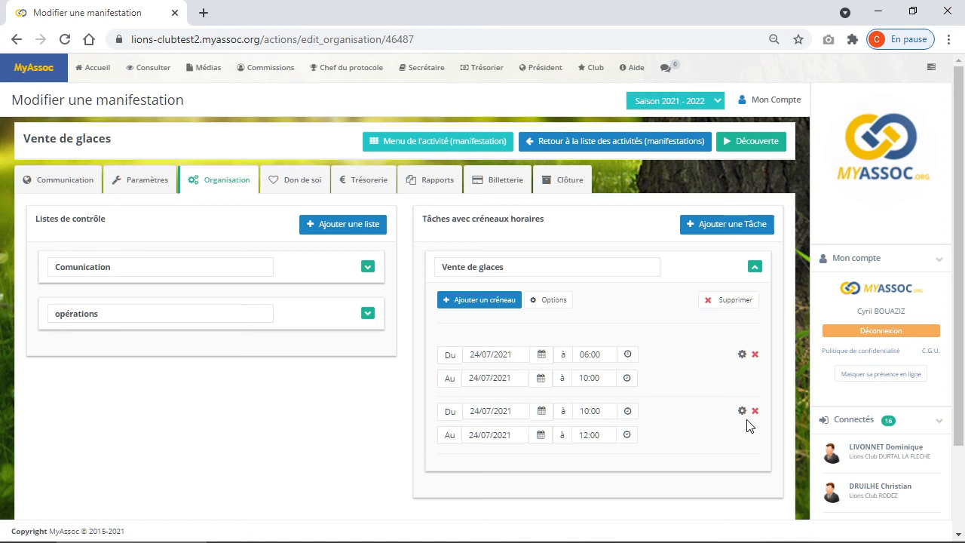
pyautogui.click(753, 270)
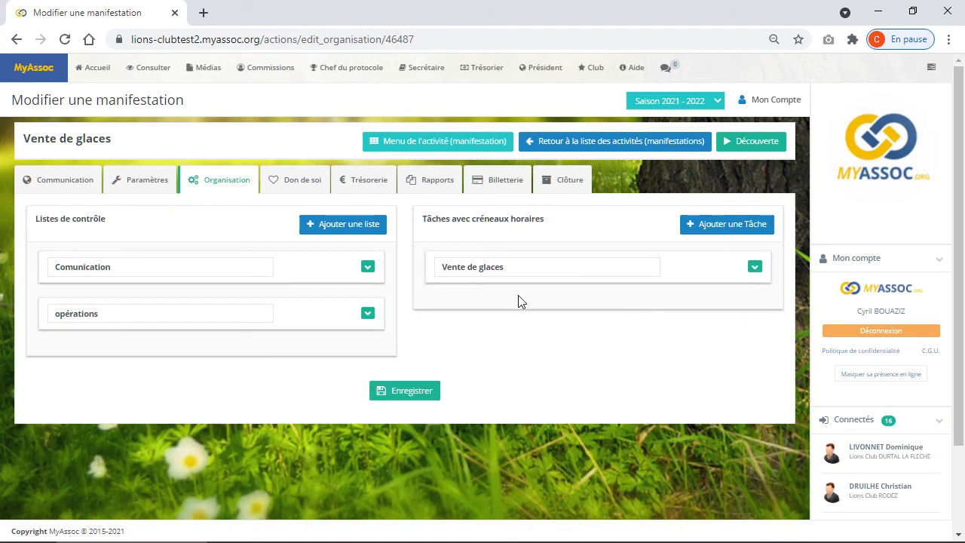
# Open the "Vente de glaces" slot hours in the Don de soi section and start adding a participant
pyautogui.click(287, 188)
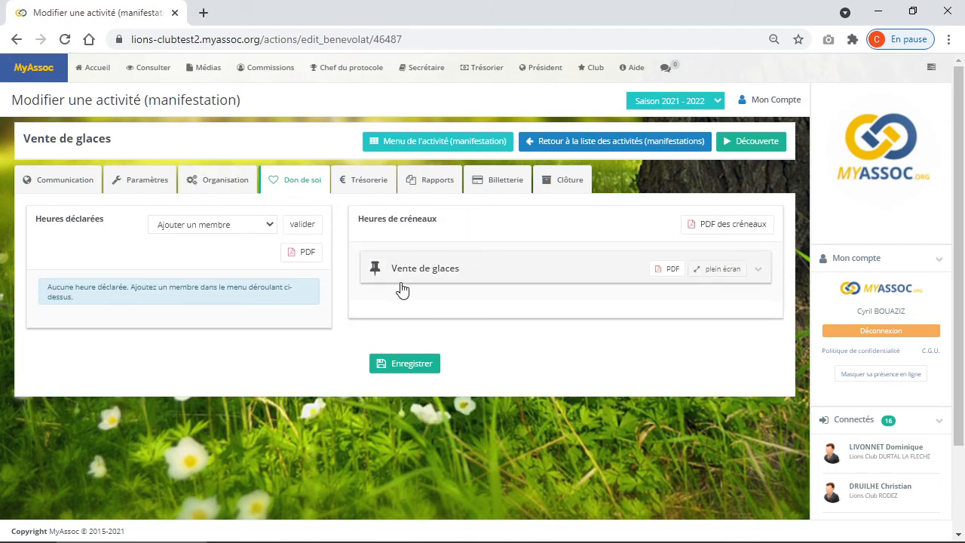
pyautogui.click(759, 272)
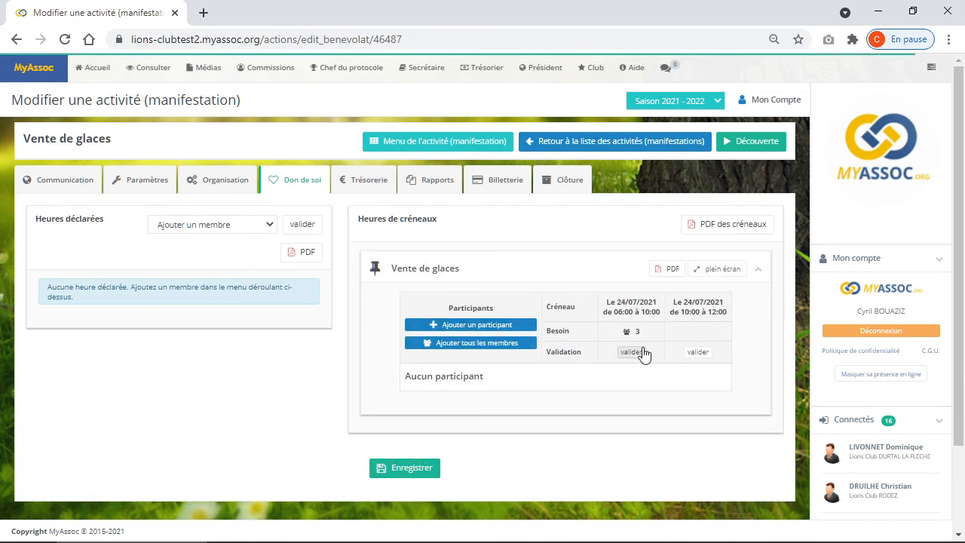
pyautogui.click(474, 328)
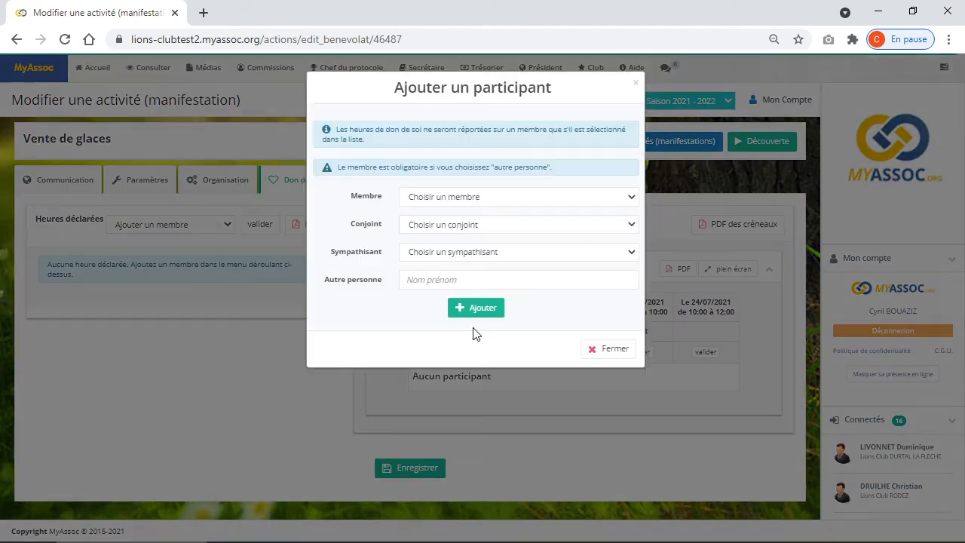
# Examine the member, spouse and other-person choices available for the new participant
pyautogui.click(448, 203)
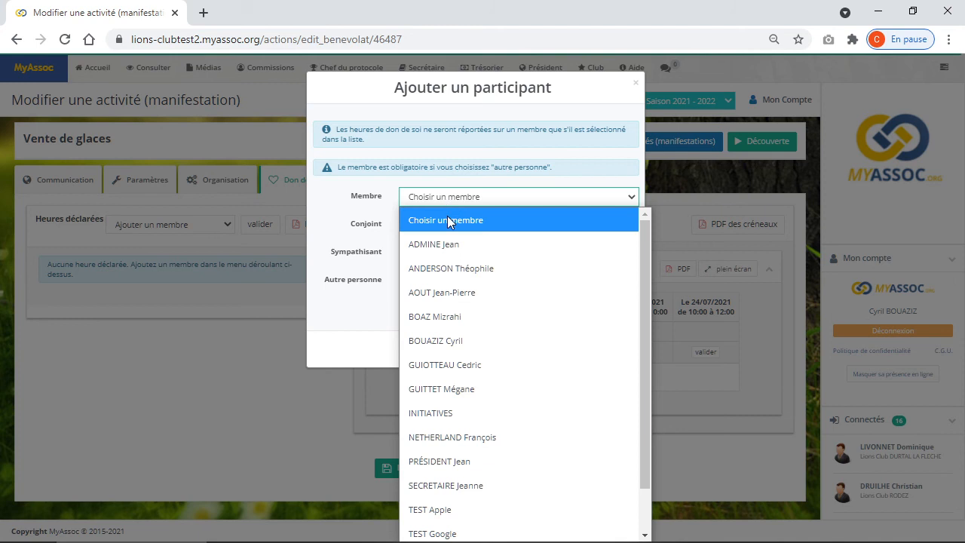
pyautogui.click(358, 224)
pyautogui.click(438, 225)
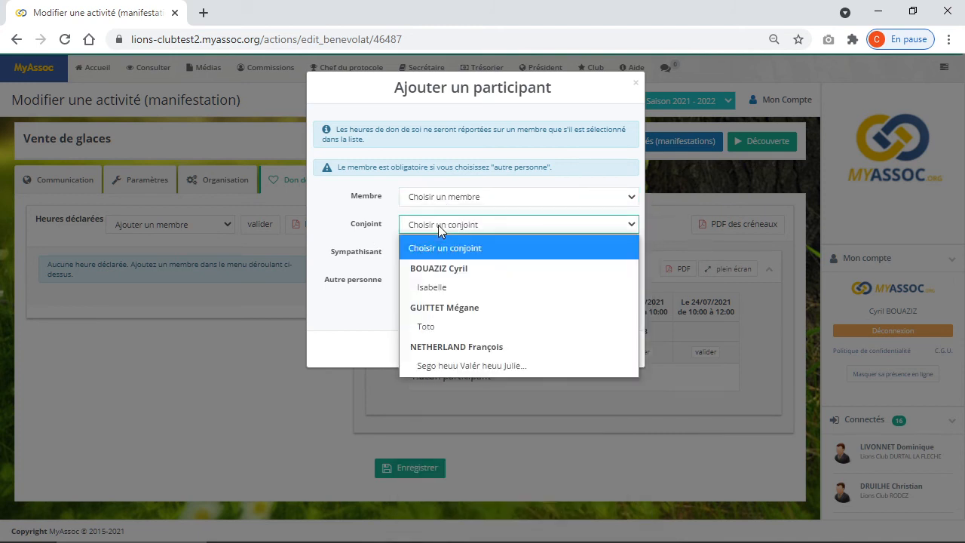
pyautogui.click(345, 235)
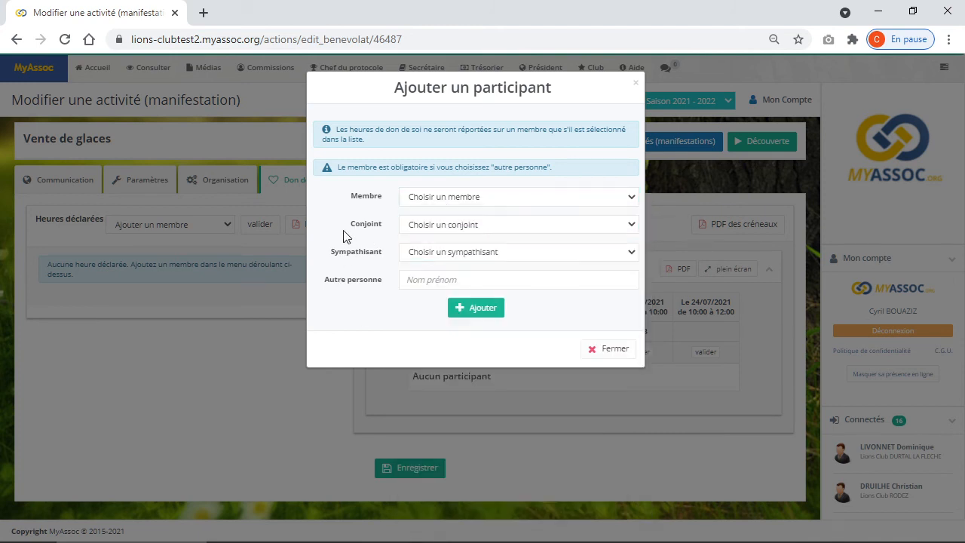
pyautogui.click(428, 282)
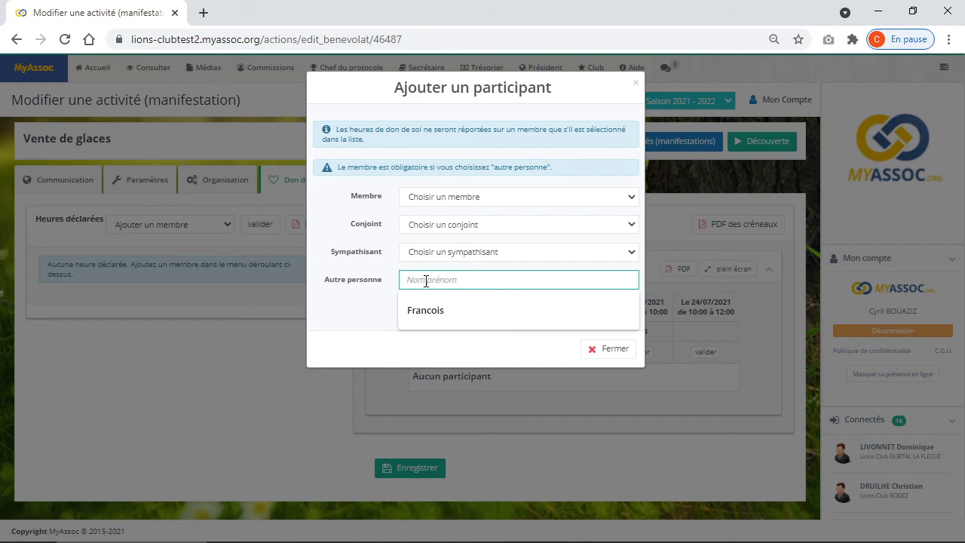
# Add a club member as participant and assign them to the 06:00 to 10:00 slot on 24/07/2021
pyautogui.click(459, 195)
pyautogui.click(481, 268)
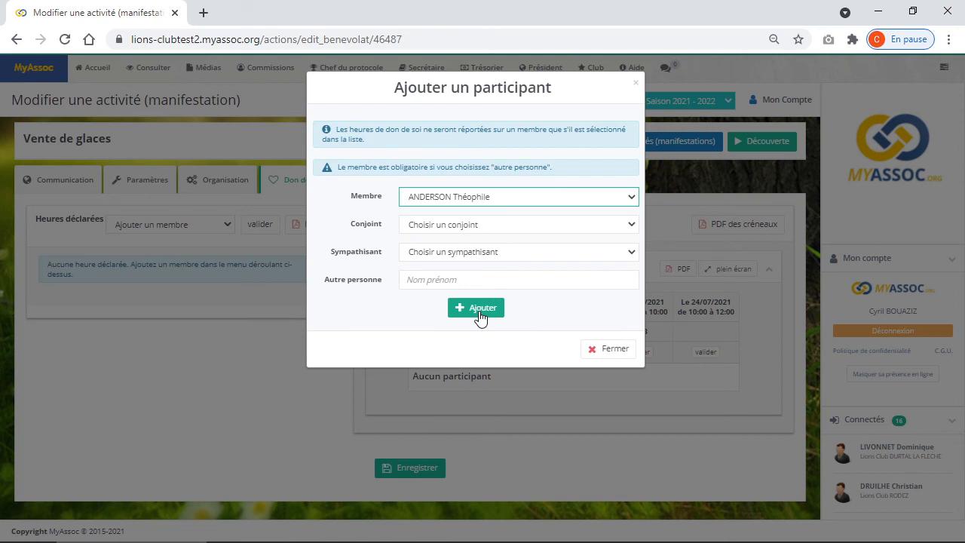
pyautogui.click(480, 309)
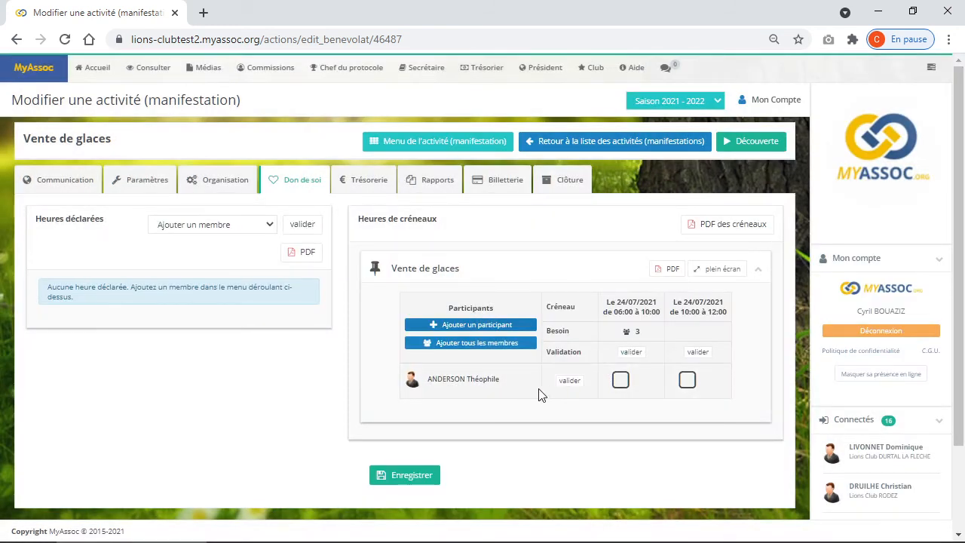
pyautogui.click(620, 381)
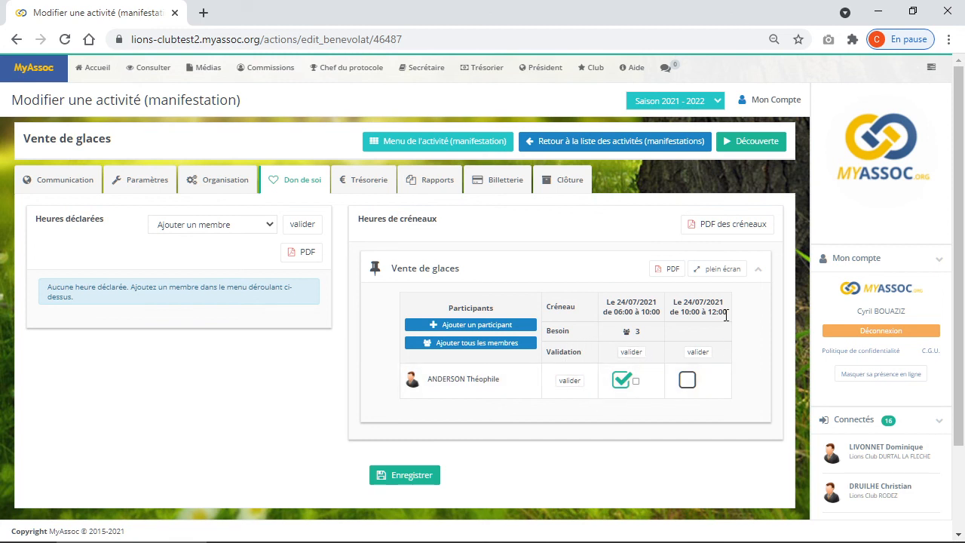
# View the PDF of all time slots and the PDF of the "Vente de glaces" task, closing each one
pyautogui.click(711, 224)
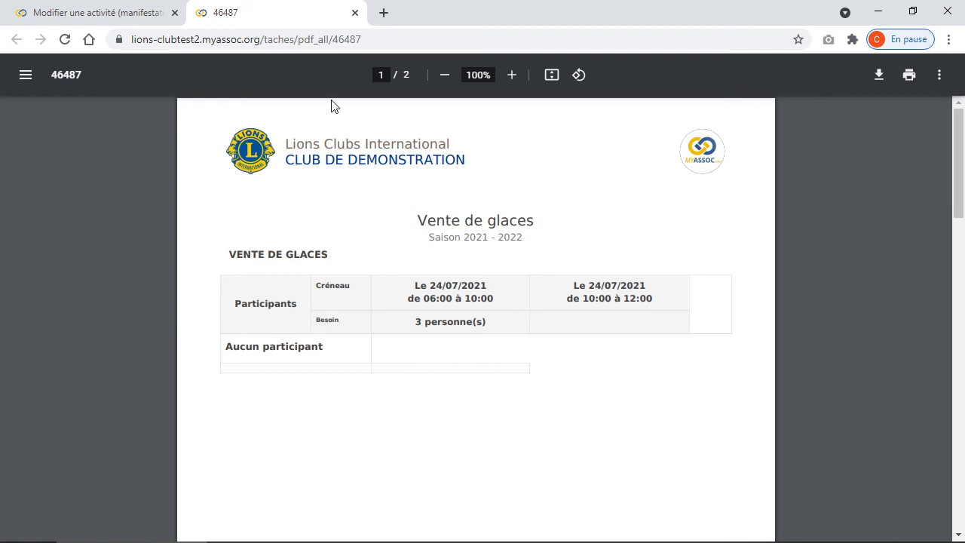
pyautogui.click(357, 15)
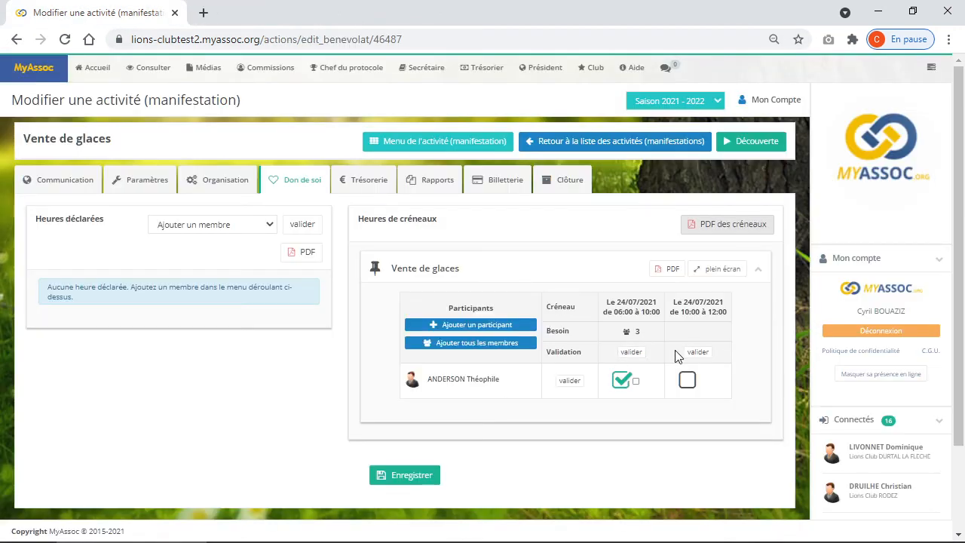
pyautogui.click(664, 269)
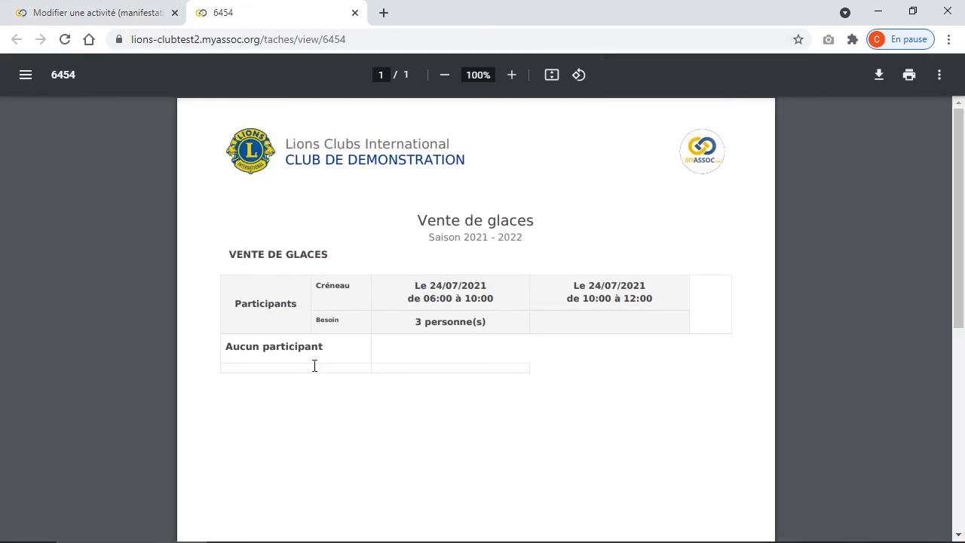
pyautogui.click(355, 13)
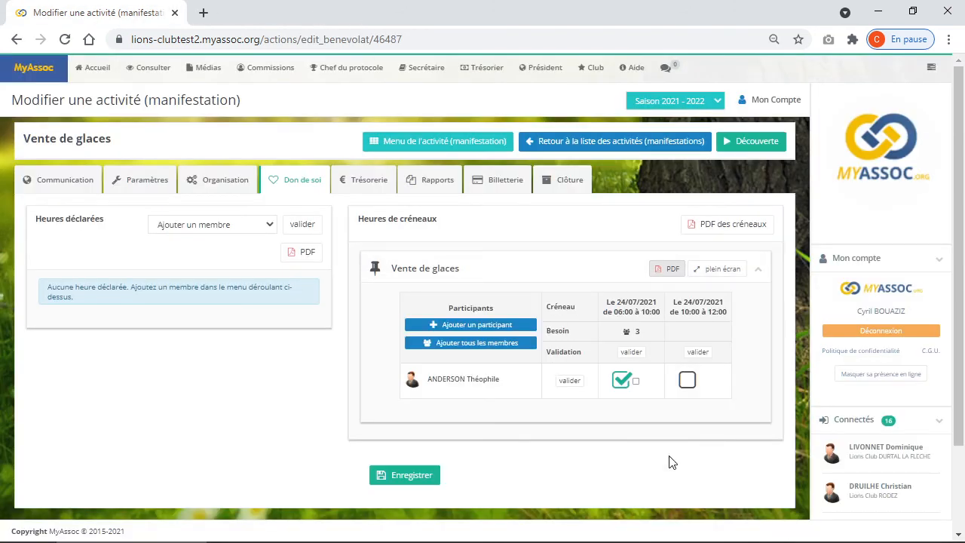